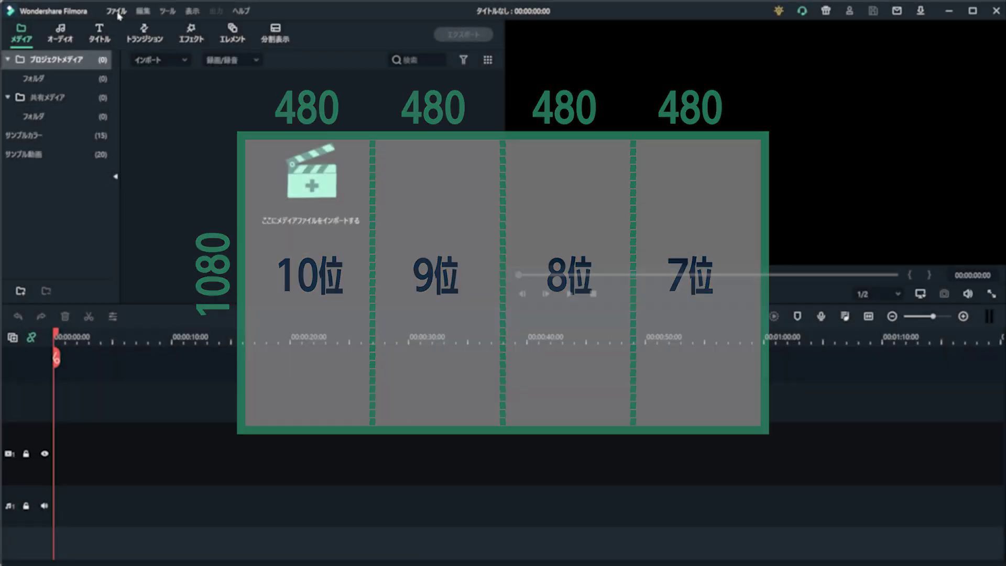
Set the project to a custom 480 x 1080 resolution at 25 fps.
{"action": "left_click", "coordinate": [148, 13]}
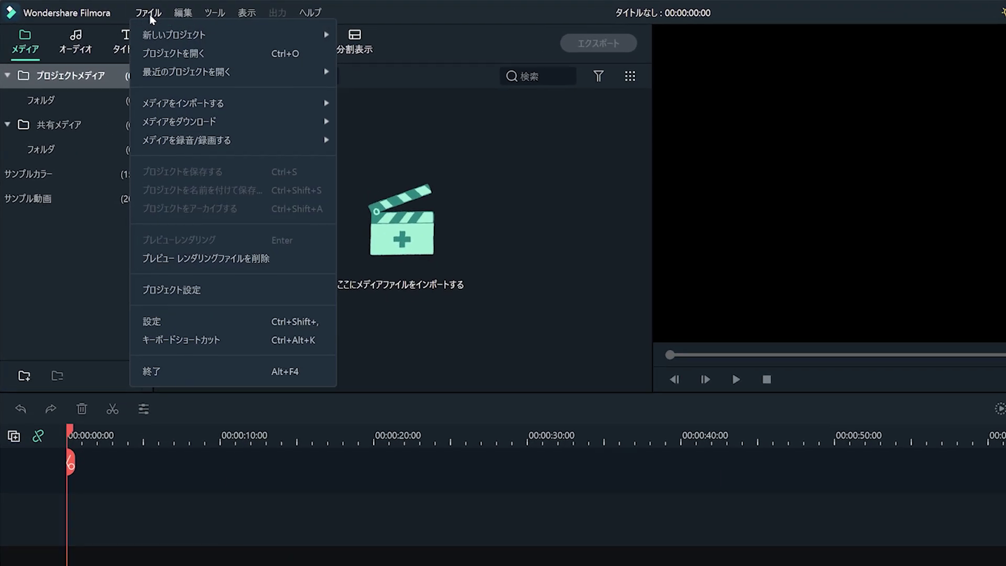
{"action": "left_click", "coordinate": [155, 287]}
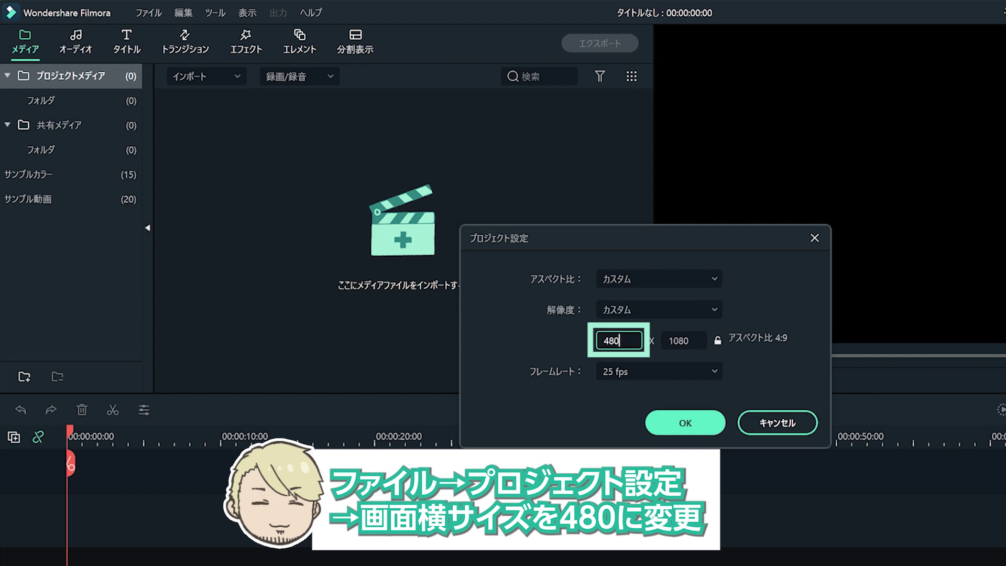
{"action": "left_click", "coordinate": [685, 422]}
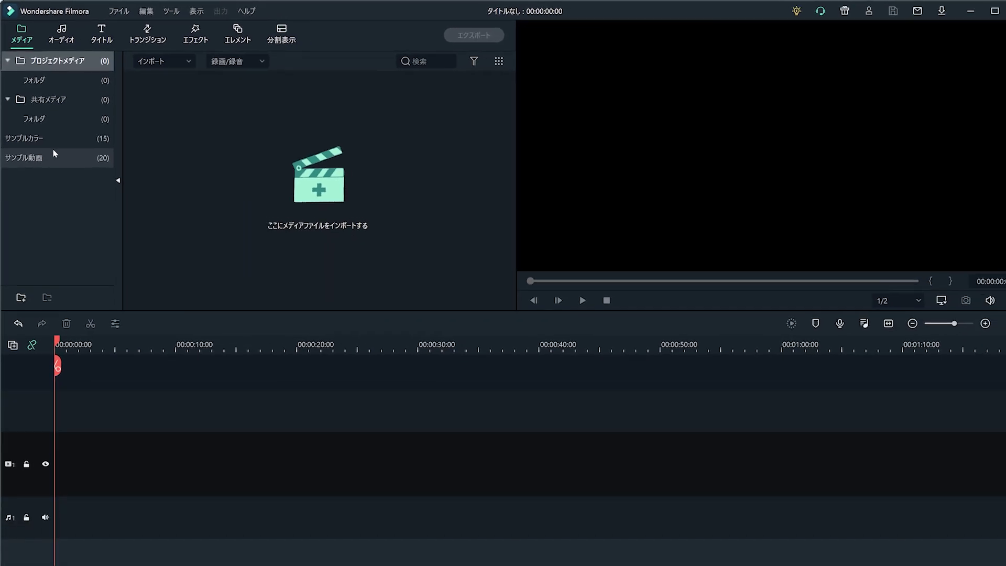
Add the white sample colour to the start of the first video track and stretch it to fill the whole vertical frame.
{"action": "left_click", "coordinate": [70, 177]}
{"action": "mouse_move", "coordinate": [271, 128]}
{"action": "left_click_drag", "start_coordinate": [211, 99], "coordinate": [154, 223]}
{"action": "left_click_drag", "start_coordinate": [53, 449], "coordinate": [51, 453]}
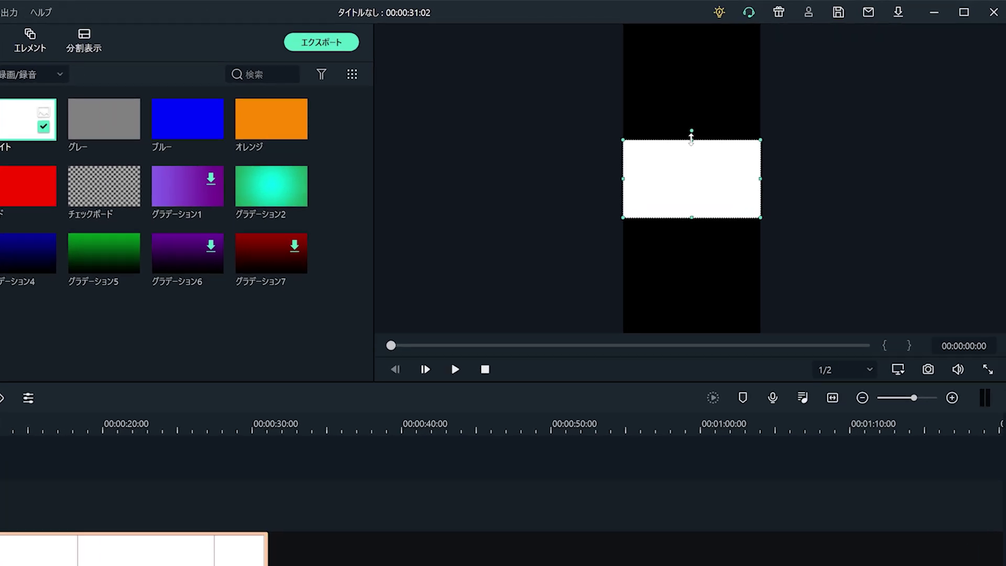
{"action": "left_click_drag", "start_coordinate": [756, 105], "coordinate": [759, 16]}
{"action": "left_click_drag", "start_coordinate": [682, 233], "coordinate": [677, 344]}
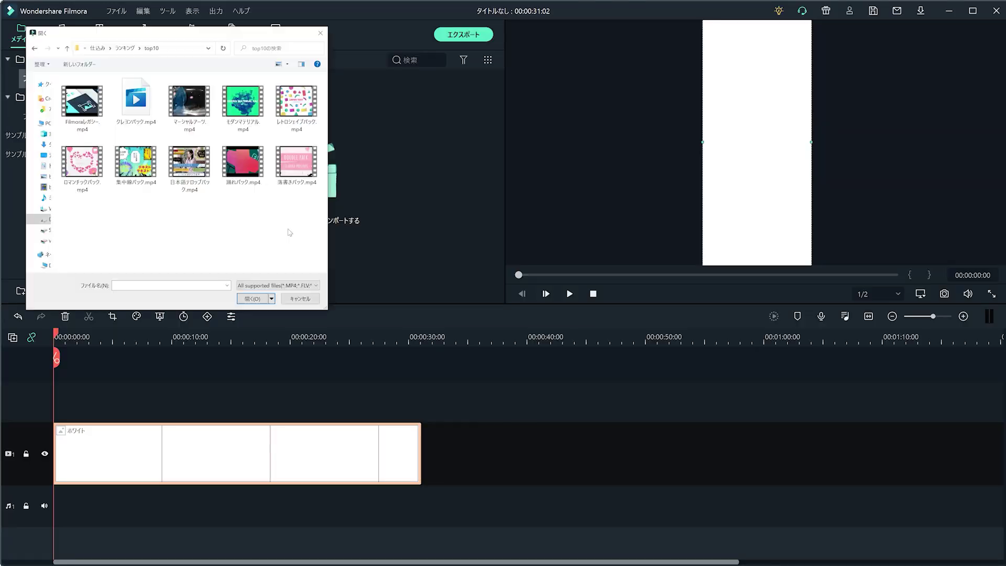
Import all ten videos from the top10 folder and place 踊れパック above the white clip, moved up with text space left above it.
{"action": "left_click_drag", "start_coordinate": [288, 231], "coordinate": [139, 128]}
{"action": "left_click", "coordinate": [253, 298]}
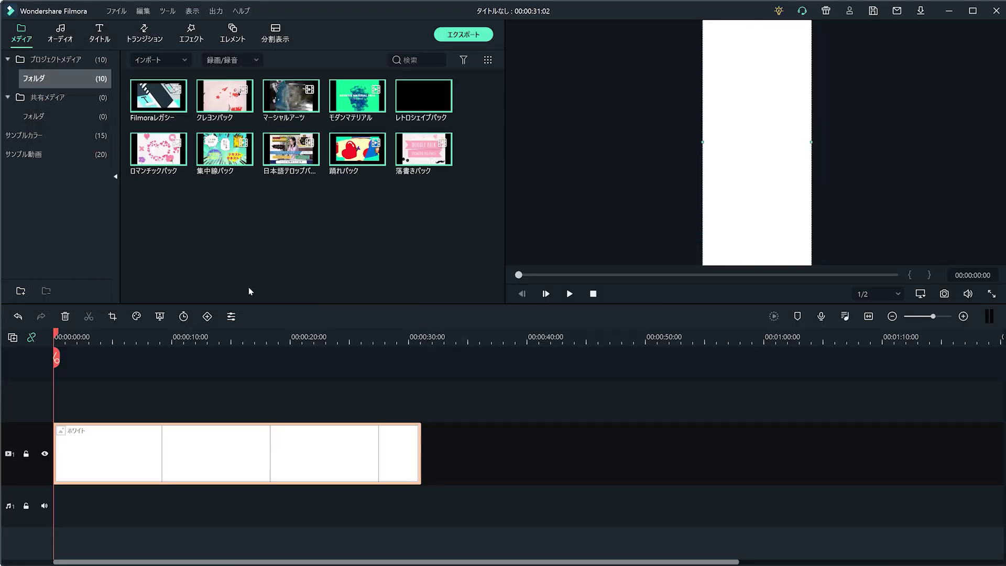
{"action": "left_click_drag", "start_coordinate": [357, 149], "coordinate": [84, 409]}
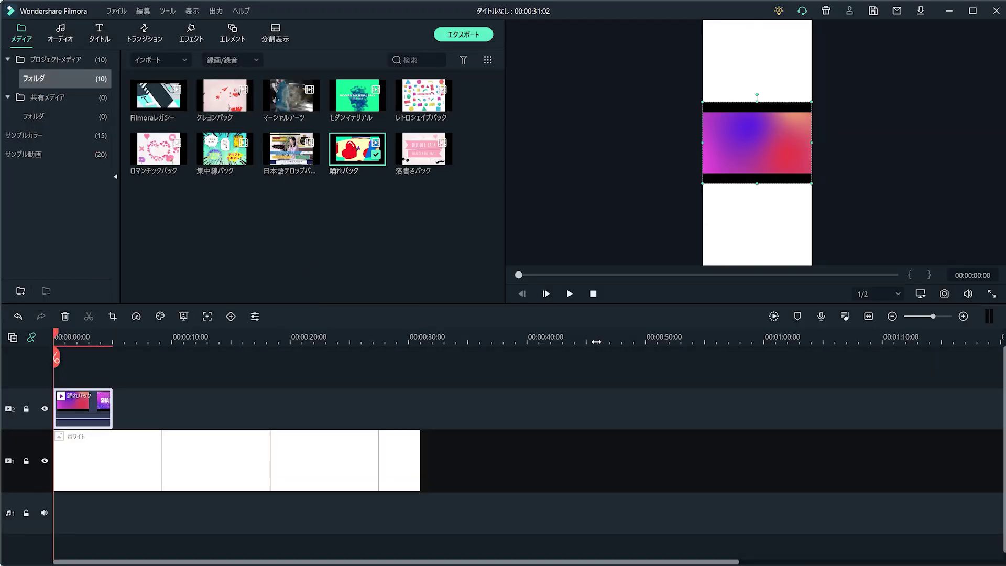
{"action": "left_click_drag", "start_coordinate": [770, 149], "coordinate": [773, 92]}
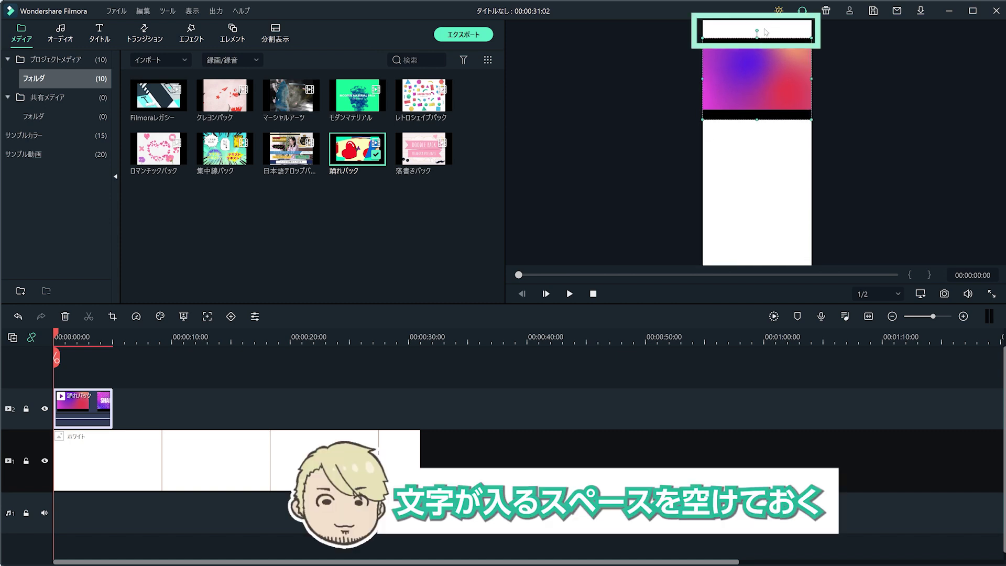
Add the コールアウト5 callout and the 字幕1 subtitle on separate tracks between the video and the white clip.
{"action": "left_click", "coordinate": [104, 36]}
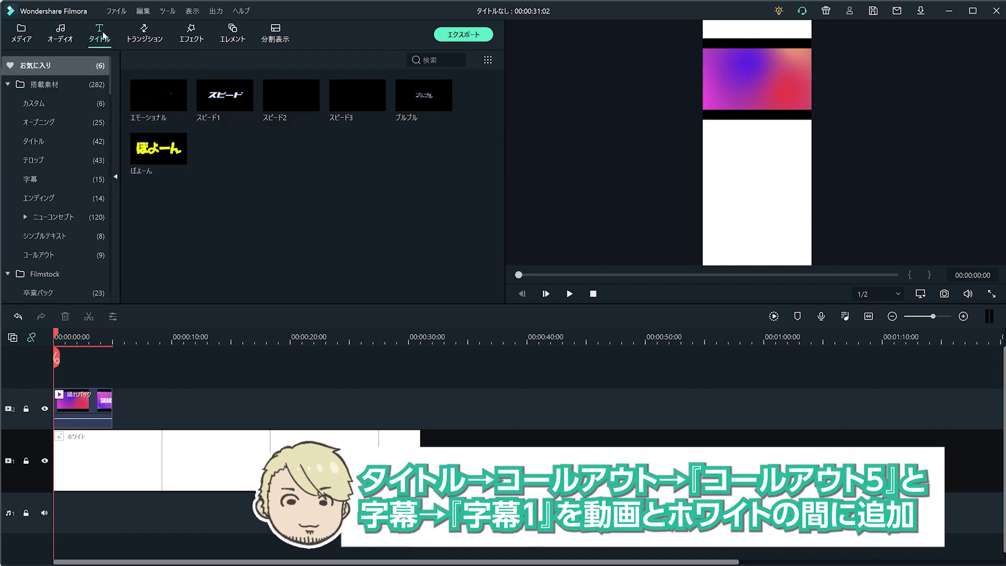
{"action": "left_click", "coordinate": [56, 257]}
{"action": "left_click_drag", "start_coordinate": [159, 149], "coordinate": [155, 413]}
{"action": "left_click", "coordinate": [30, 179]}
{"action": "left_click_drag", "start_coordinate": [159, 95], "coordinate": [84, 497]}
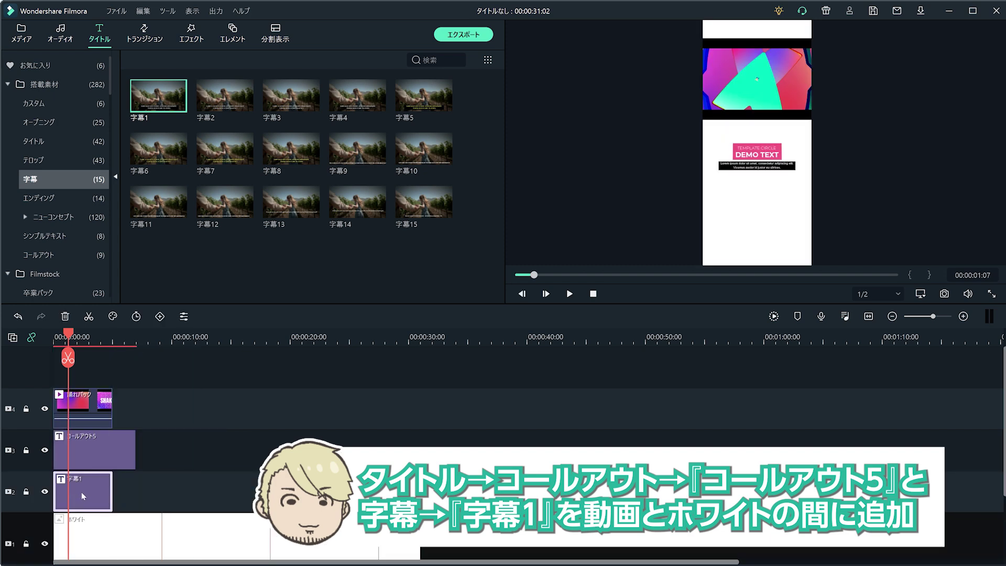
Enlarge the コールアウト5 title to 214.49 % and place it directly below the video.
{"action": "double_click", "coordinate": [82, 495]}
{"action": "left_click_drag", "start_coordinate": [446, 227], "coordinate": [455, 228]}
{"action": "left_click_drag", "start_coordinate": [440, 296], "coordinate": [447, 296]}
{"action": "left_click_drag", "start_coordinate": [519, 273], "coordinate": [530, 272]}
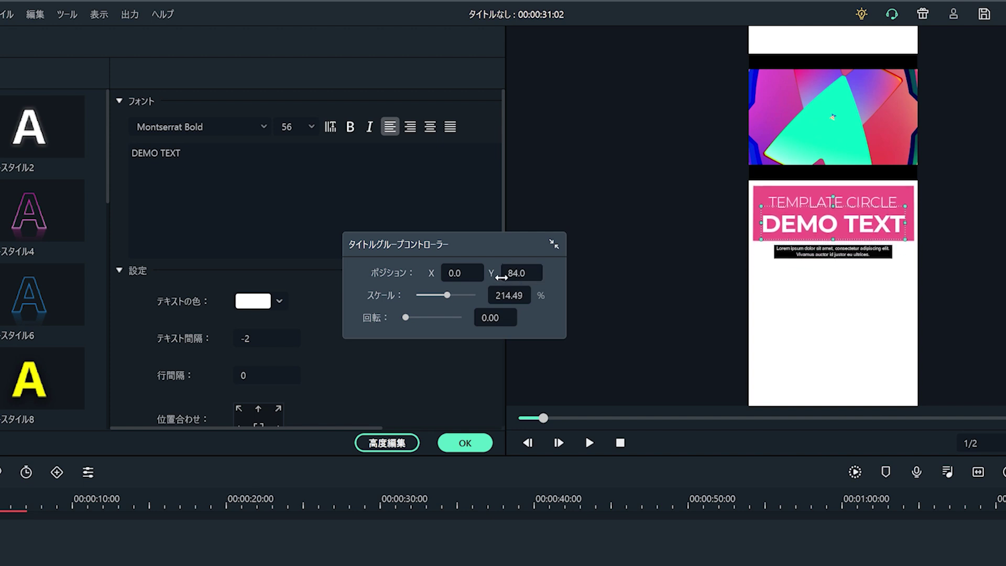
Replace the callout's two text lines with 第10位 and 踊れ！パック.
{"action": "left_click", "coordinate": [262, 215]}
{"action": "key", "text": "ctrl+a"}
{"action": "type", "text": "踊れ"}
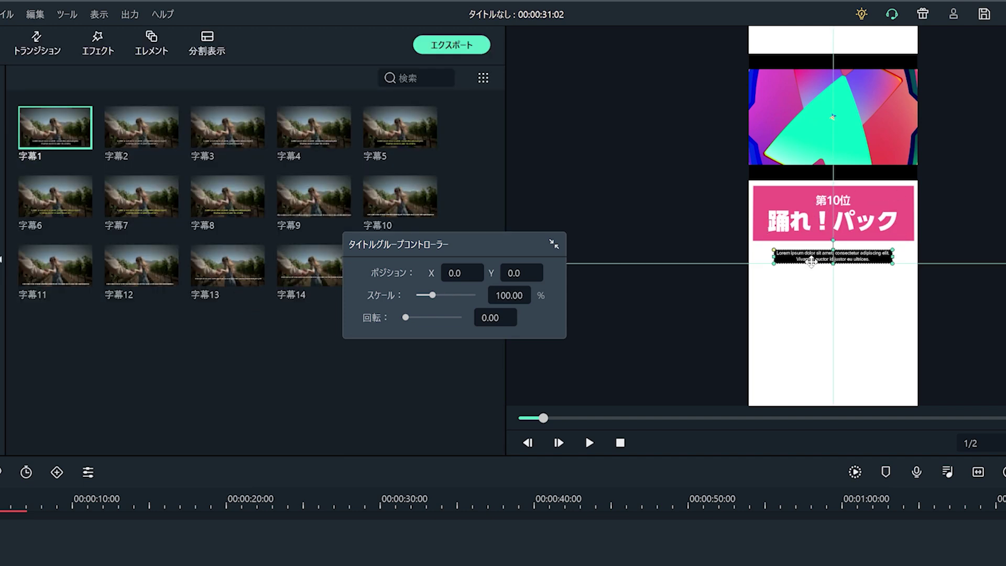
Move the 字幕1 box below the callout and stretch it to fill the remaining area, leaving a thin white margin.
{"action": "left_click_drag", "start_coordinate": [811, 267], "coordinate": [833, 398]}
{"action": "left_click_drag", "start_coordinate": [833, 265], "coordinate": [833, 247]}
{"action": "left_click_drag", "start_coordinate": [833, 395], "coordinate": [832, 399]}
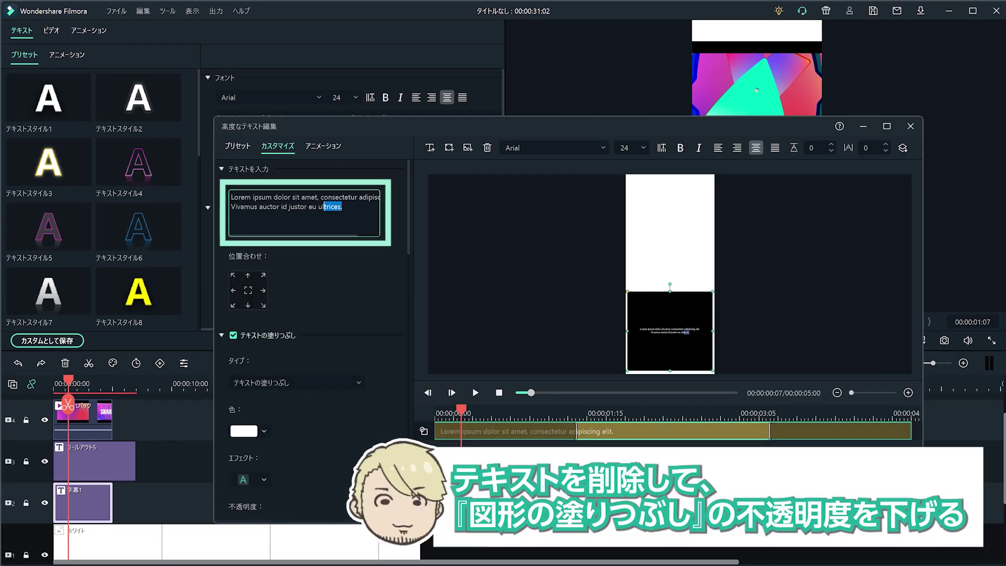
Delete the placeholder text of 字幕1 and lower the opacity of its black shape fill to make it grey.
{"action": "key", "text": "ctrl+a"}
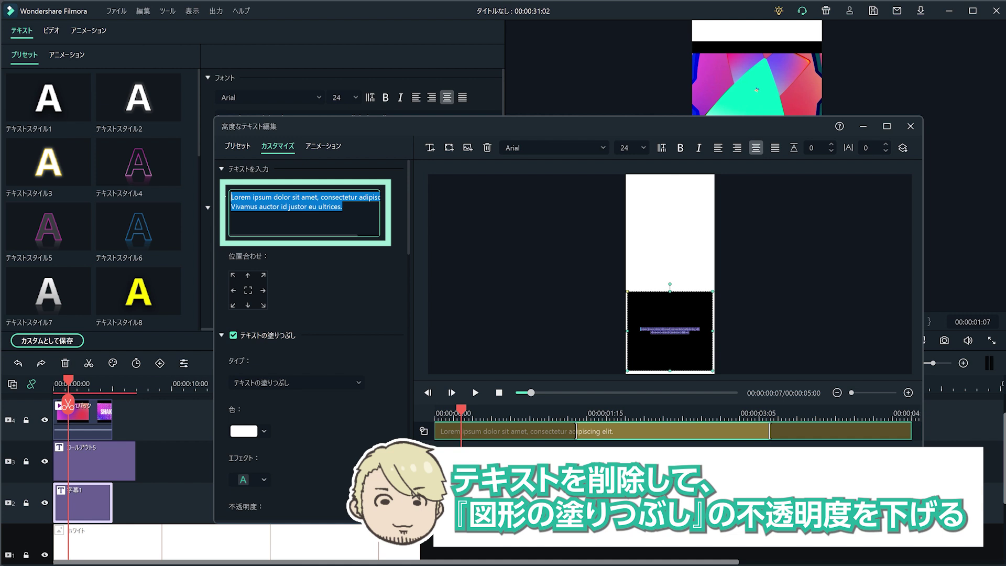
{"action": "key", "text": "BackSpace"}
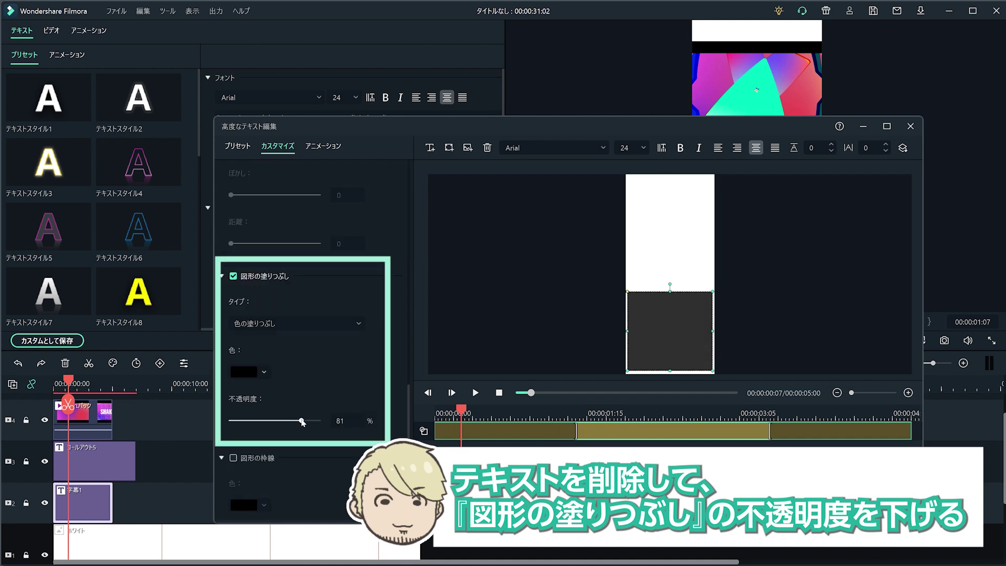
{"action": "left_click_drag", "start_coordinate": [297, 421], "coordinate": [271, 424]}
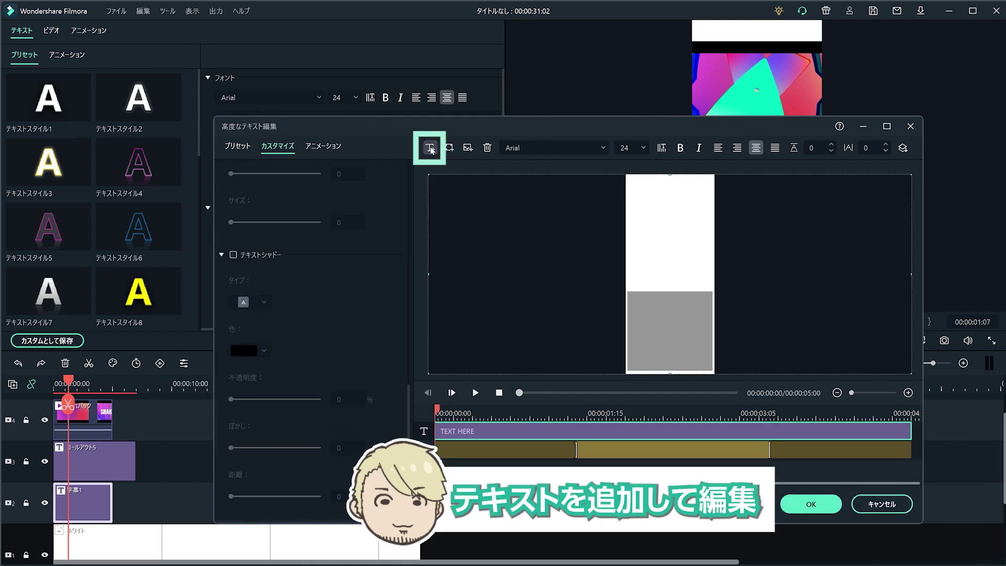
Add the texts 7,253 and ダウンロード over the grey box in the advanced text editor and apply them.
{"action": "left_click", "coordinate": [430, 148]}
{"action": "type", "text": "7,253"}
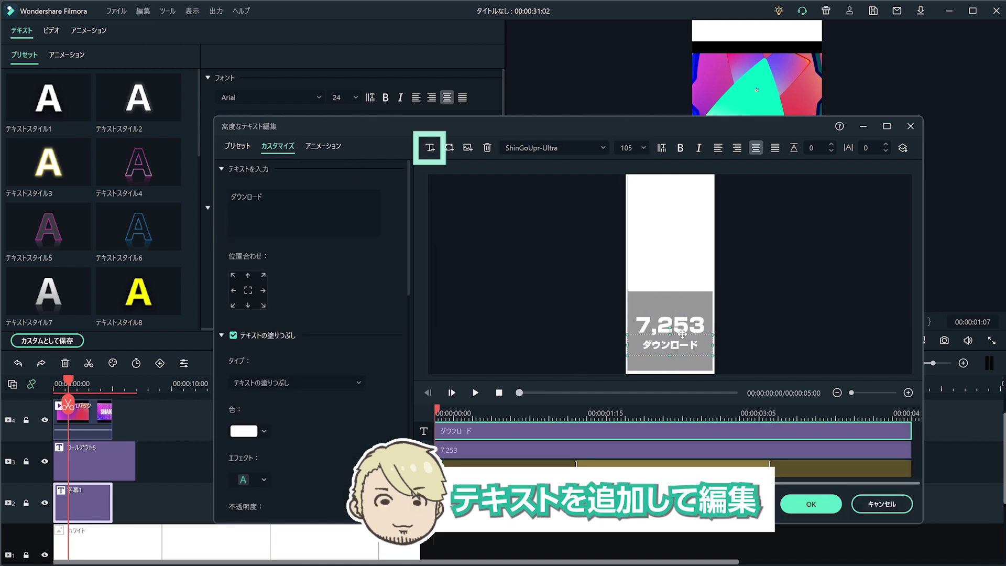
{"action": "scroll", "coordinate": [314, 341], "scroll_direction": "down", "scroll_amount": 5}
{"action": "left_click", "coordinate": [811, 504]}
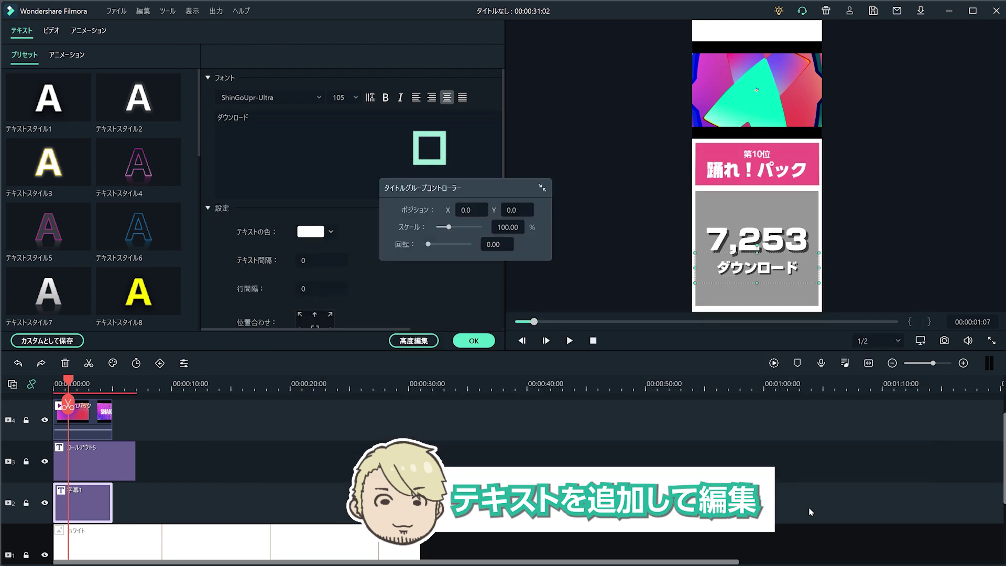
Adjust the lengths of the white clip, 字幕1 and コールアウト5 to end at 30 seconds.
{"action": "left_click_drag", "start_coordinate": [420, 541], "coordinate": [414, 540]}
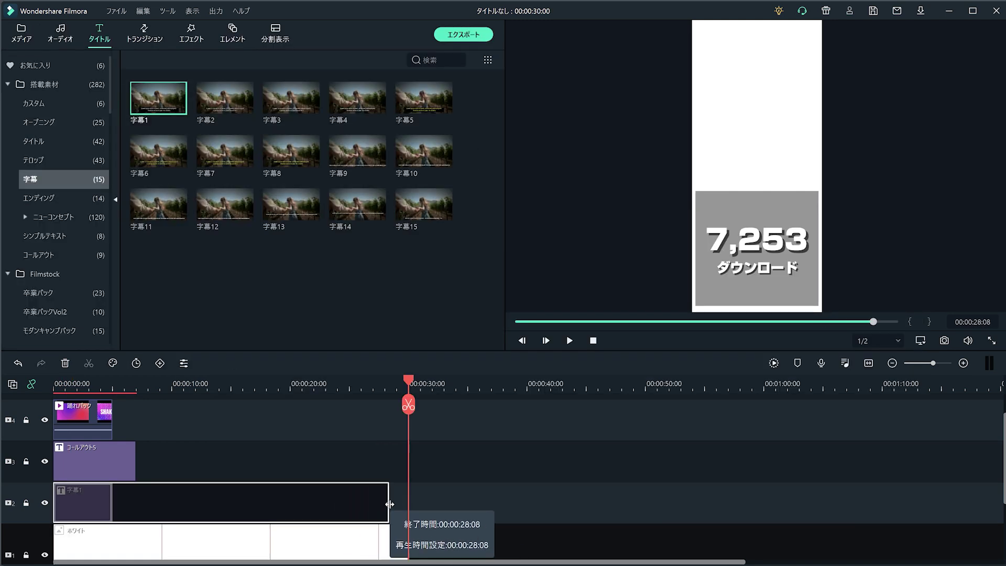
{"action": "left_click_drag", "start_coordinate": [406, 504], "coordinate": [408, 504]}
{"action": "left_click_drag", "start_coordinate": [135, 461], "coordinate": [408, 460]}
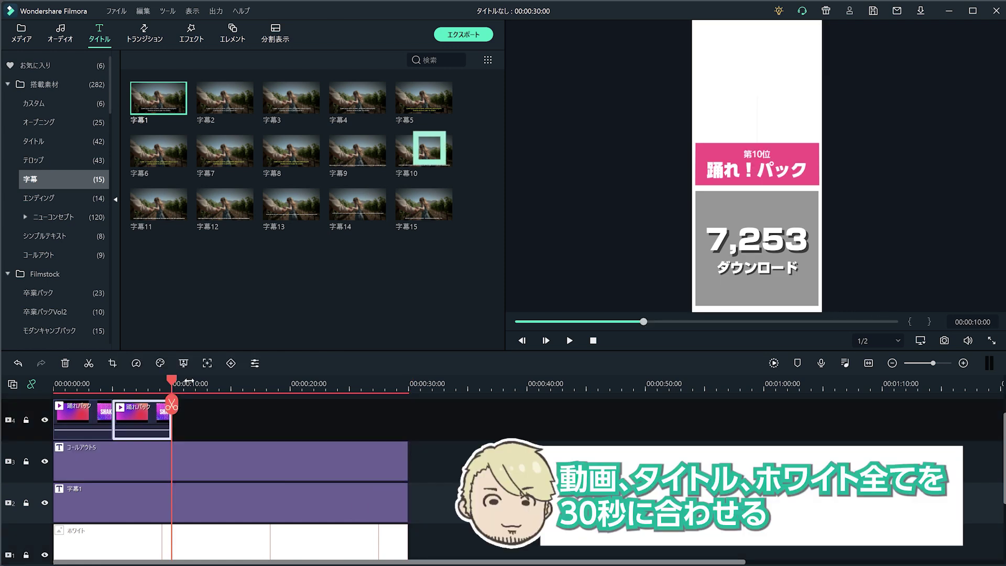
Paste copies of the 踊れパック clip end to end until the video track reaches 30 seconds.
{"action": "key", "text": "ctrl+v"}
{"action": "key", "text": "ctrl+v"}
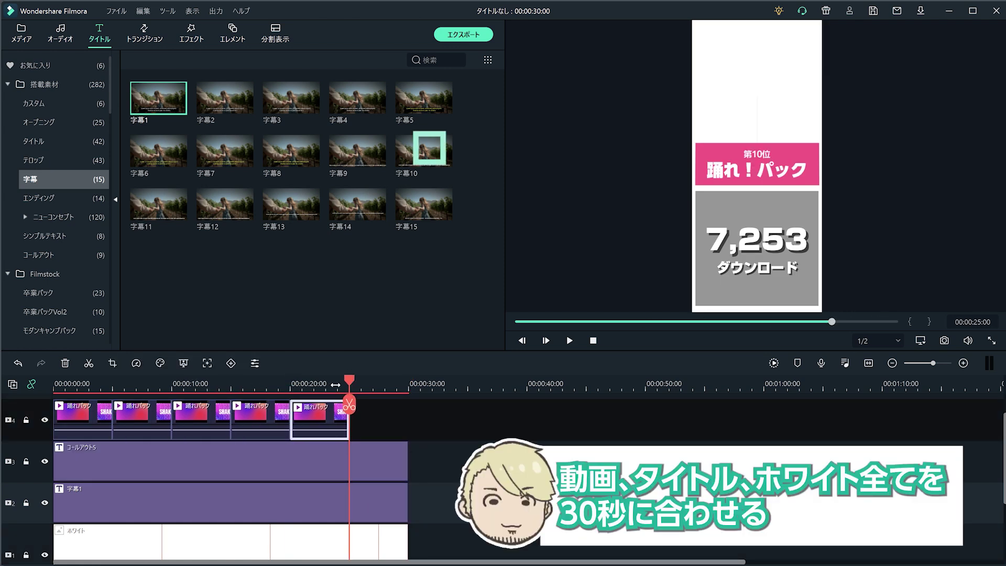
{"action": "key", "text": "ctrl+v"}
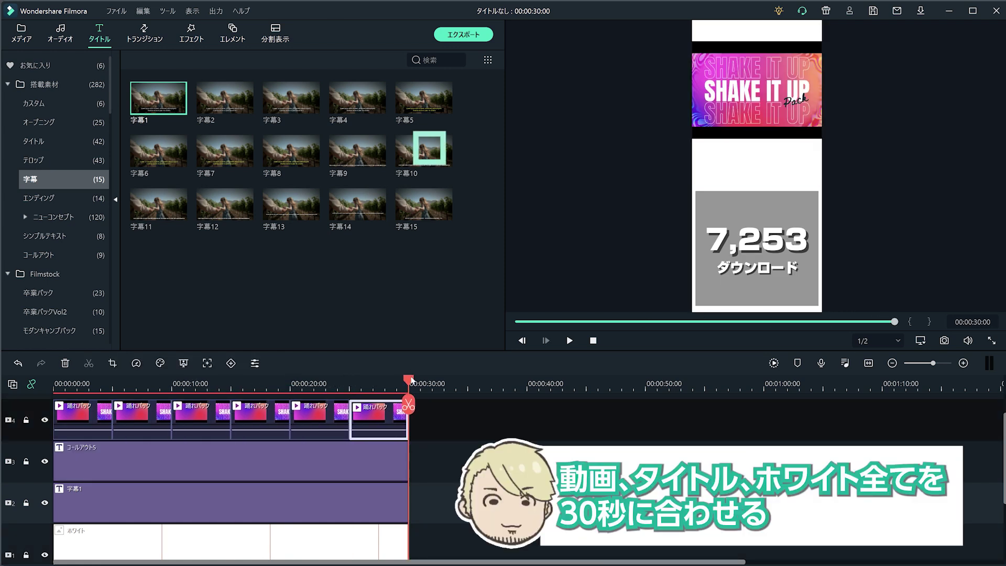
Shorten the start and end animations of the callout's two text lines in the advanced text editor and preview the title.
{"action": "left_click_drag", "start_coordinate": [411, 381], "coordinate": [55, 439]}
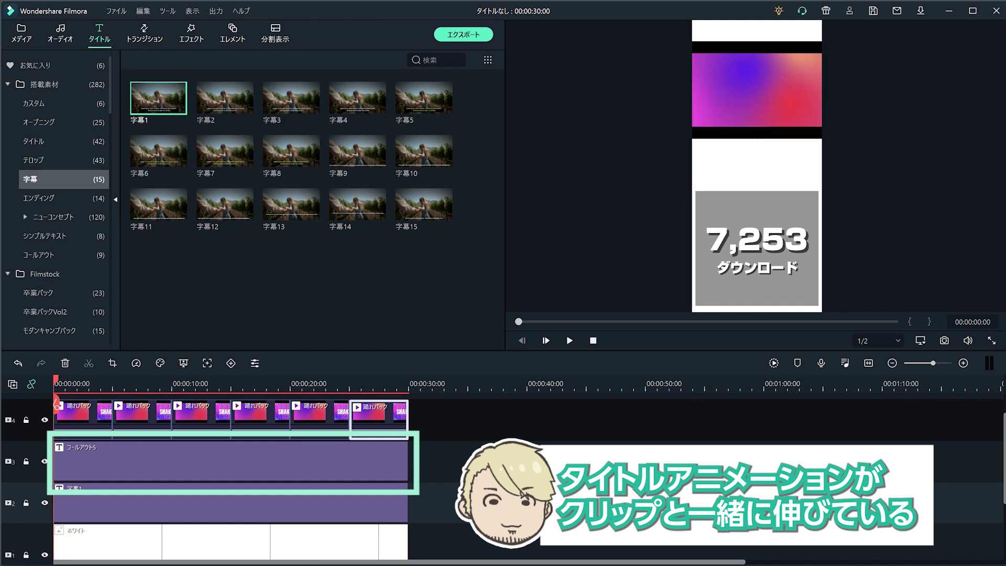
{"action": "double_click", "coordinate": [210, 461]}
{"action": "left_click", "coordinate": [414, 341]}
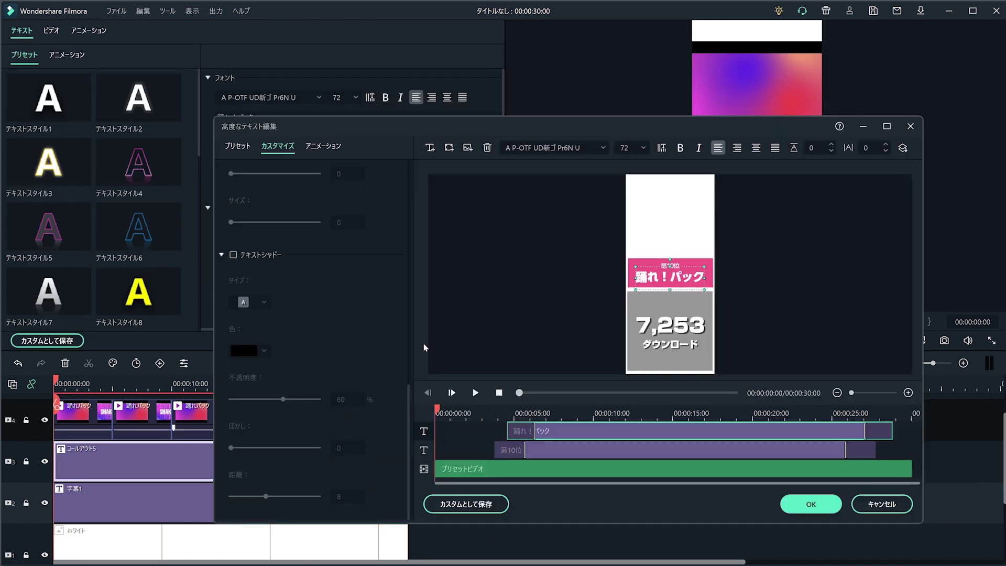
{"action": "left_click", "coordinate": [872, 432]}
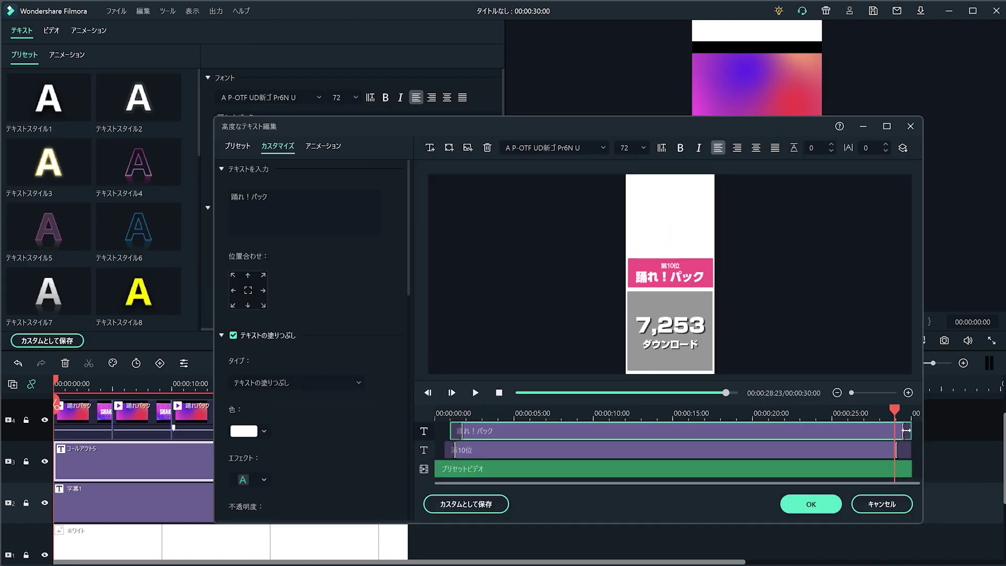
{"action": "key", "text": "space"}
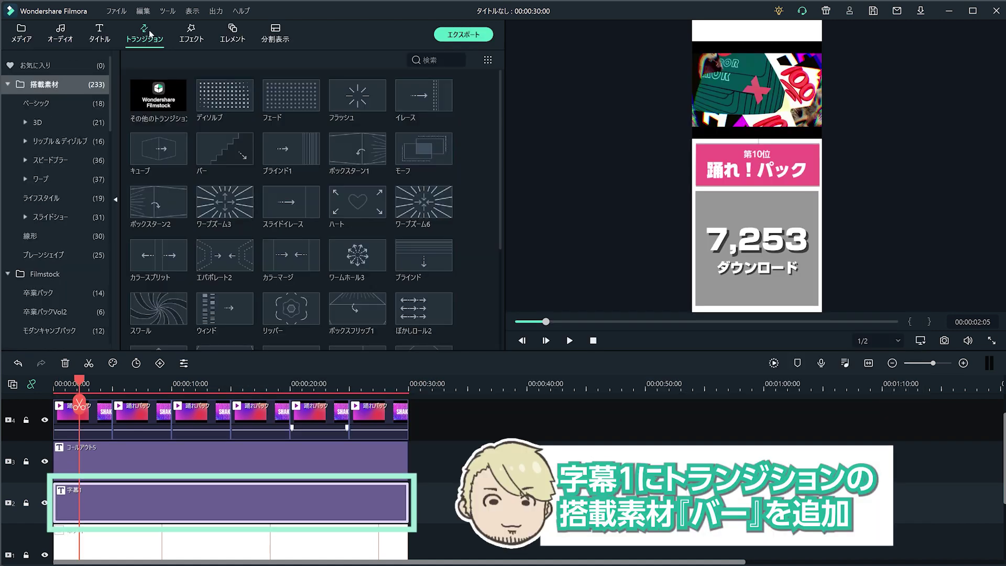
Add the バー transition to 字幕1, trim the subtitle's start to about 1 second and preview it.
{"action": "left_click_drag", "start_coordinate": [234, 148], "coordinate": [146, 427]}
{"action": "left_click_drag", "start_coordinate": [69, 508], "coordinate": [68, 508]}
{"action": "left_click_drag", "start_coordinate": [80, 383], "coordinate": [68, 382]}
{"action": "scroll", "coordinate": [101, 383], "scroll_direction": "up", "scroll_amount": 2}
{"action": "key", "text": "space"}
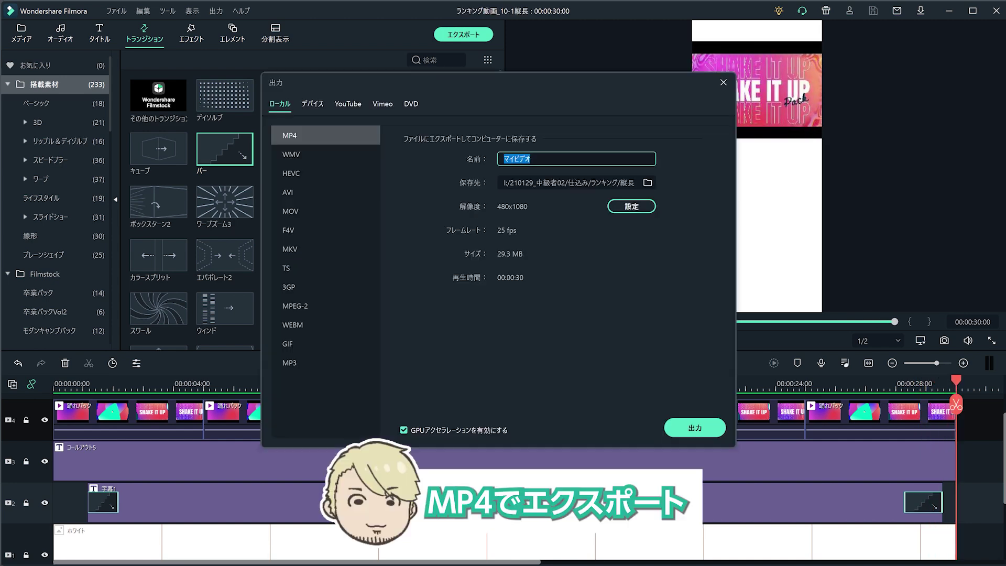
Export the 30-second vertical video as a 480x1080 MP4.
{"action": "left_click", "coordinate": [681, 431]}
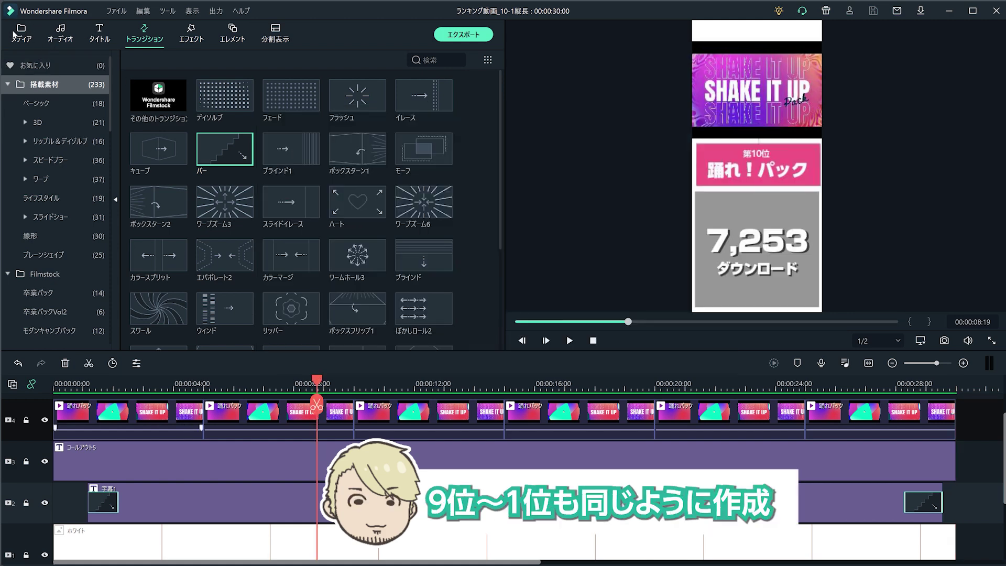
Add the 集中線パック clip on the track above 踊れパック and align it with the existing video in the frame.
{"action": "left_click", "coordinate": [21, 36]}
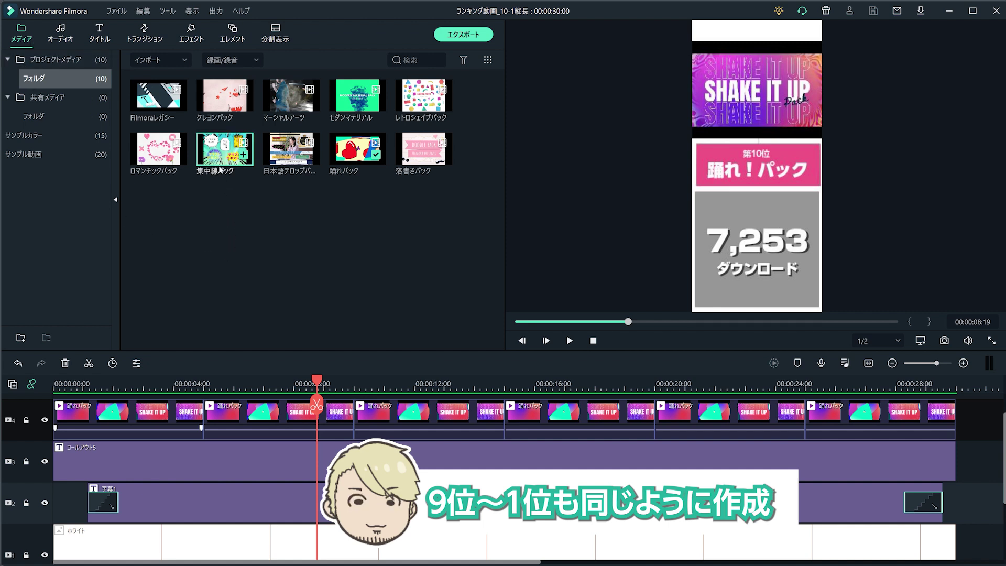
{"action": "left_click_drag", "start_coordinate": [225, 150], "coordinate": [221, 256]}
{"action": "left_click_drag", "start_coordinate": [195, 402], "coordinate": [59, 415]}
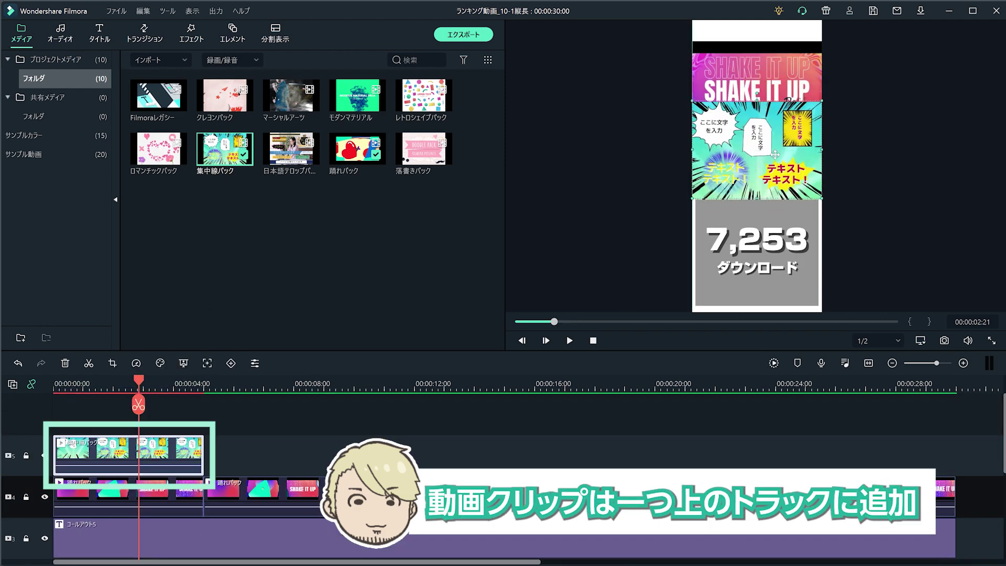
{"action": "left_click_drag", "start_coordinate": [774, 105], "coordinate": [775, 99]}
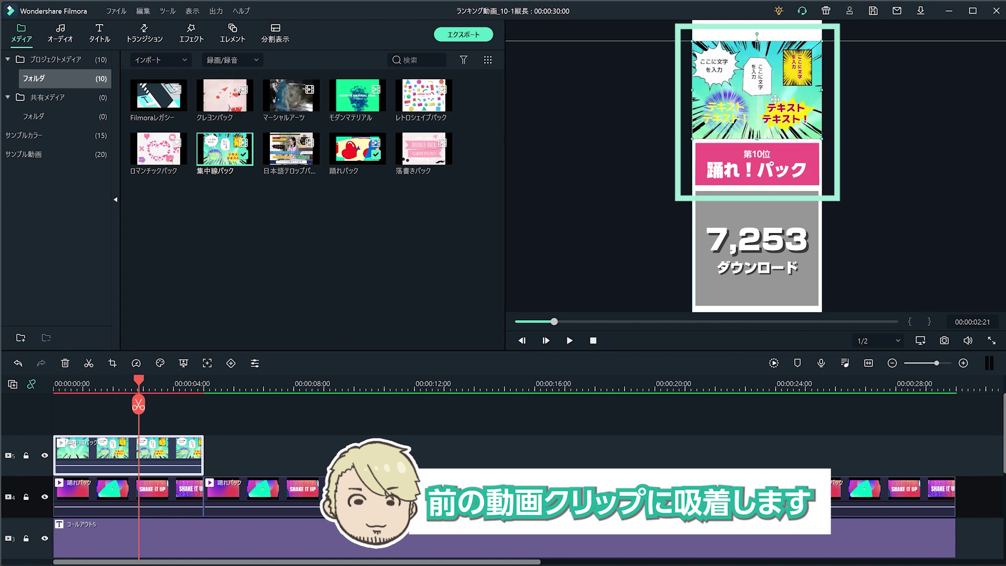
Paste copies of the 集中線パック clip end to end to fill its track up to 30 seconds.
{"action": "key", "text": "ctrl+v"}
{"action": "key", "text": "ctrl+v"}
{"action": "key", "text": "ctrl+v"}
{"action": "key", "text": "ctrl+v"}
{"action": "key", "text": "ctrl+v"}
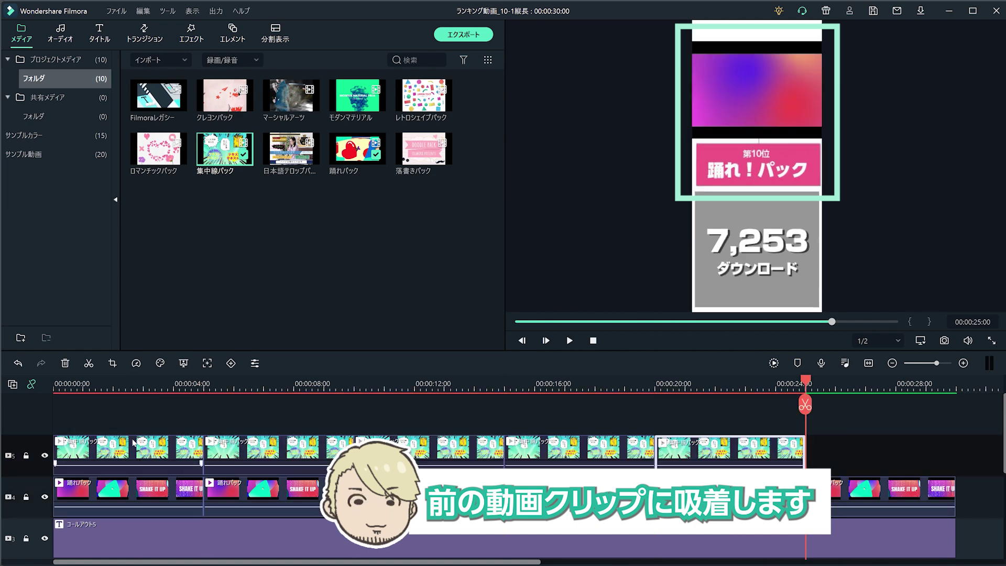
Delete all 踊れパック clips from their track and select the 集中線パック clips above.
{"action": "left_click_drag", "start_coordinate": [984, 511], "coordinate": [58, 480]}
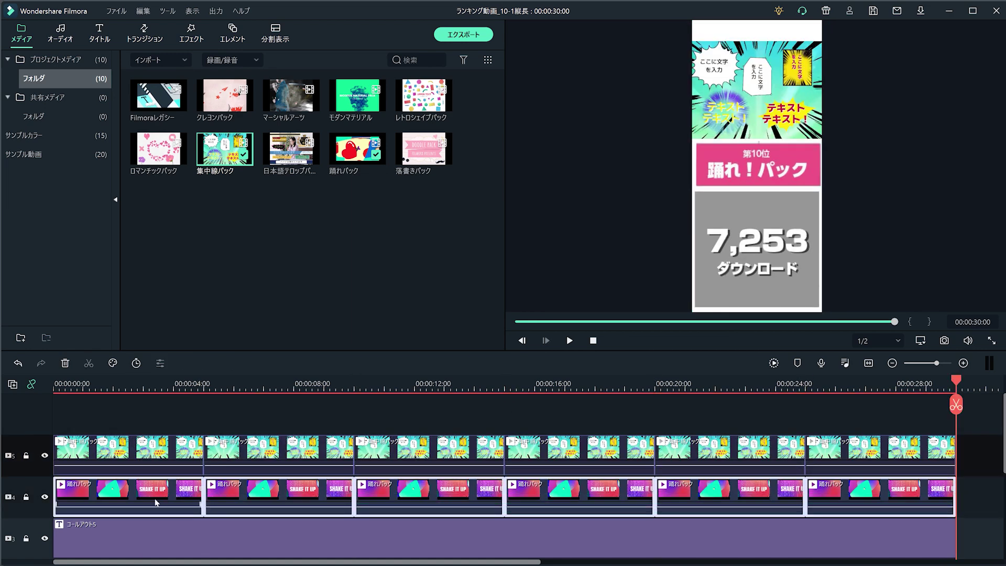
{"action": "key", "text": "Delete"}
{"action": "left_click_drag", "start_coordinate": [157, 418], "coordinate": [815, 472]}
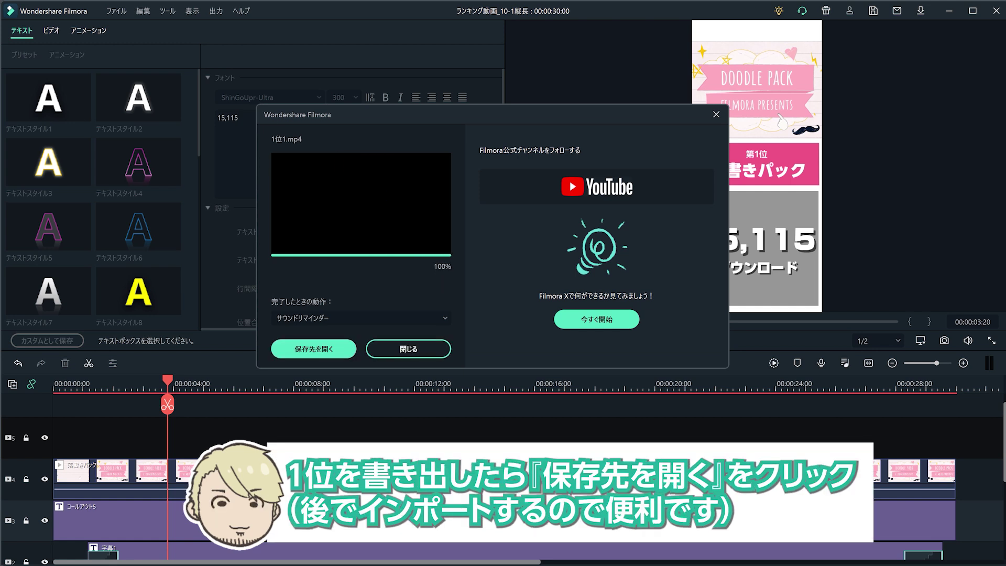
Open the folder that contains the exported 1位1.mp4.
{"action": "left_click", "coordinate": [294, 352]}
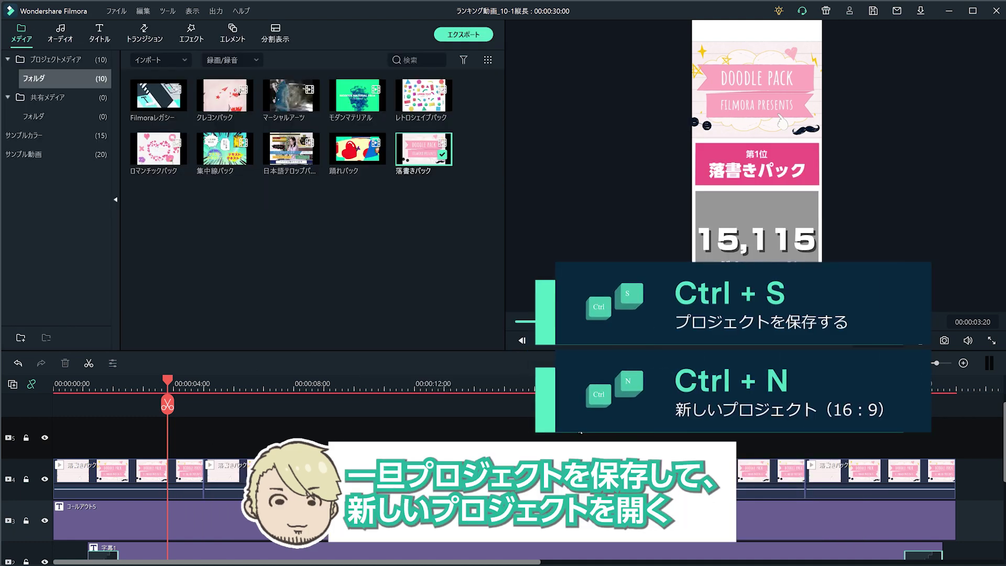
Start a new project and place the ホワイト sample color at the start of the first video track.
{"action": "key", "text": "ctrl+n"}
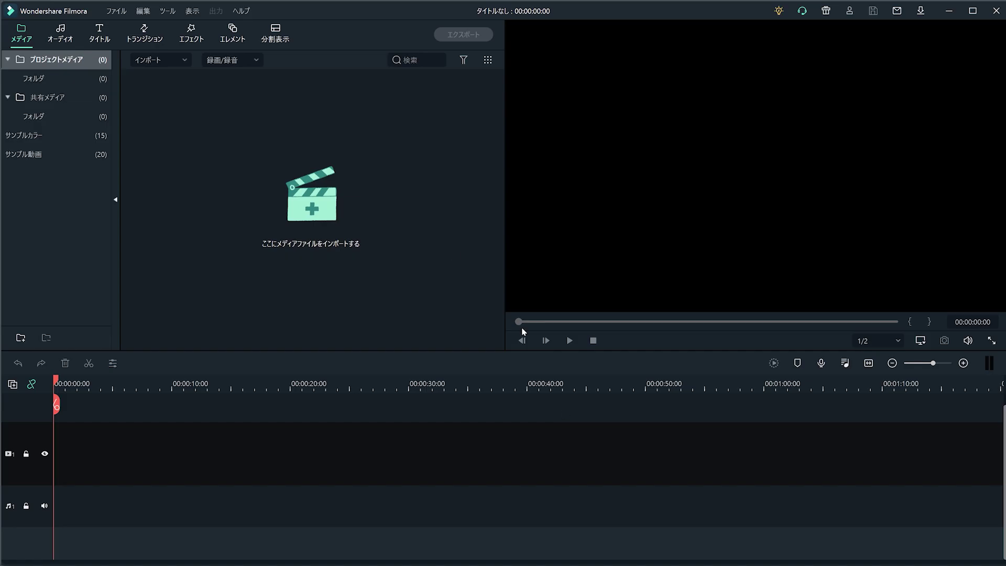
{"action": "left_click", "coordinate": [108, 136]}
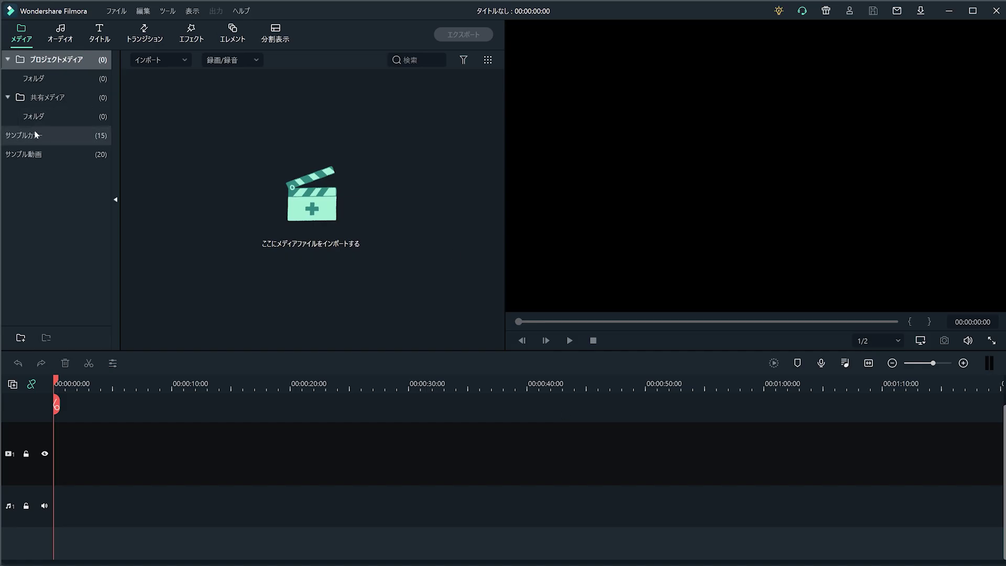
{"action": "left_click_drag", "start_coordinate": [216, 99], "coordinate": [165, 312]}
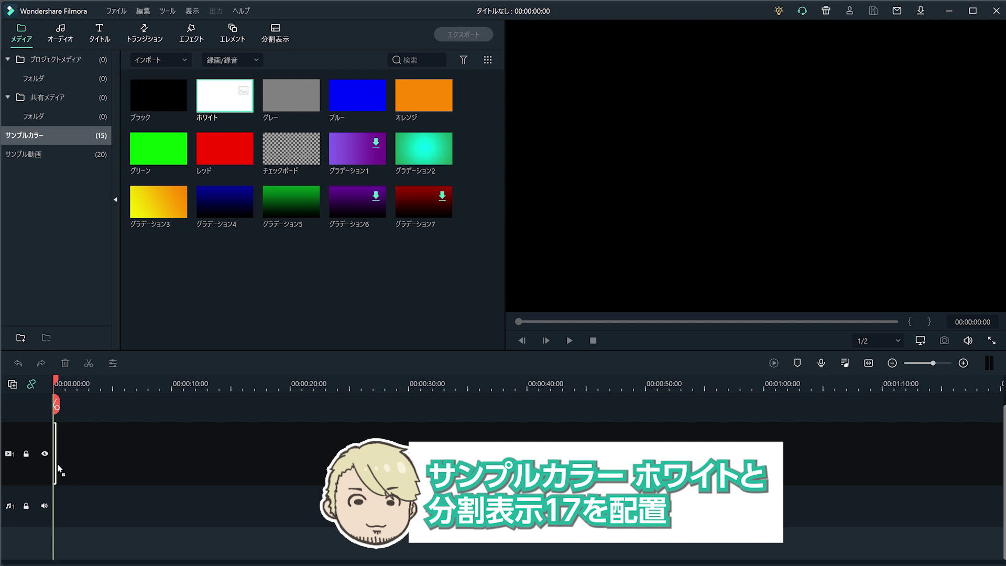
{"action": "left_click_drag", "start_coordinate": [60, 469], "coordinate": [59, 468]}
Place the four-column 分割表示 17 on the track above the white clip and turn off its border.
{"action": "left_click", "coordinate": [275, 34]}
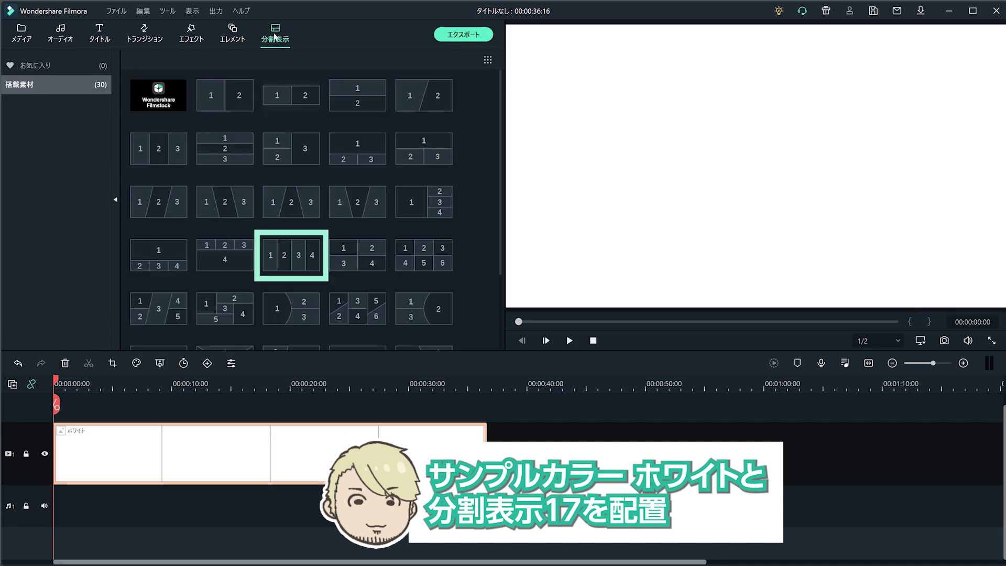
{"action": "left_click_drag", "start_coordinate": [299, 267], "coordinate": [59, 414]}
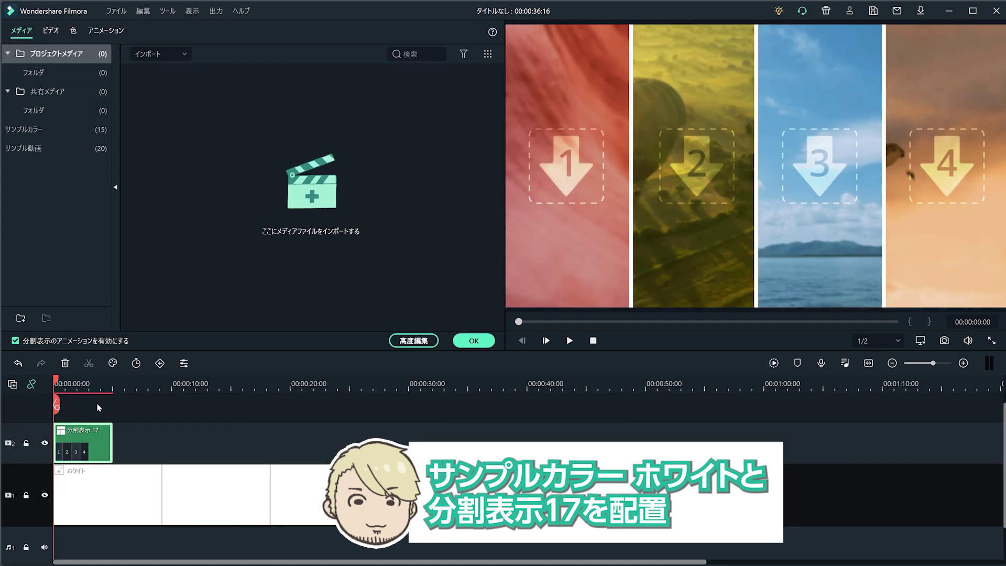
{"action": "left_click", "coordinate": [53, 30]}
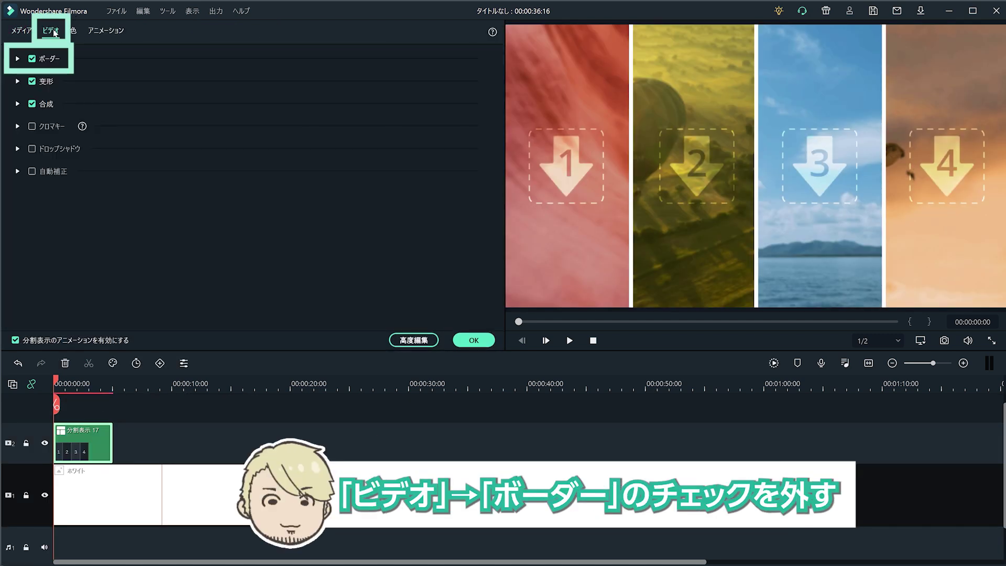
{"action": "left_click", "coordinate": [32, 59]}
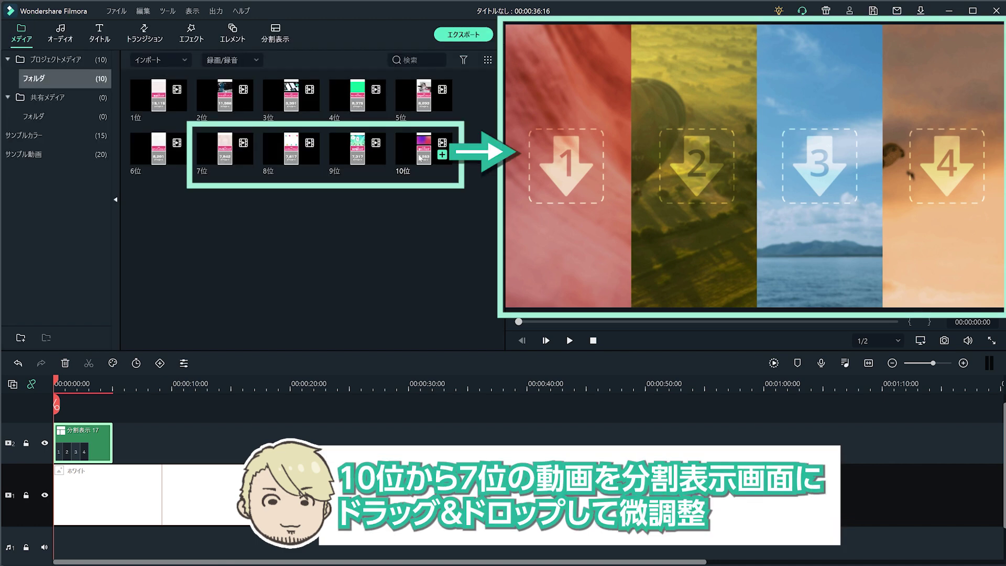
Fill the split screen's four panes in order with the 10位, 9位, 8位 and 7位 videos and extend its clip to 15 seconds.
{"action": "left_click_drag", "start_coordinate": [543, 163], "coordinate": [542, 163]}
{"action": "left_click_drag", "start_coordinate": [357, 149], "coordinate": [697, 163]}
{"action": "left_click_drag", "start_coordinate": [290, 149], "coordinate": [820, 163]}
{"action": "left_click_drag", "start_coordinate": [225, 149], "coordinate": [945, 163]}
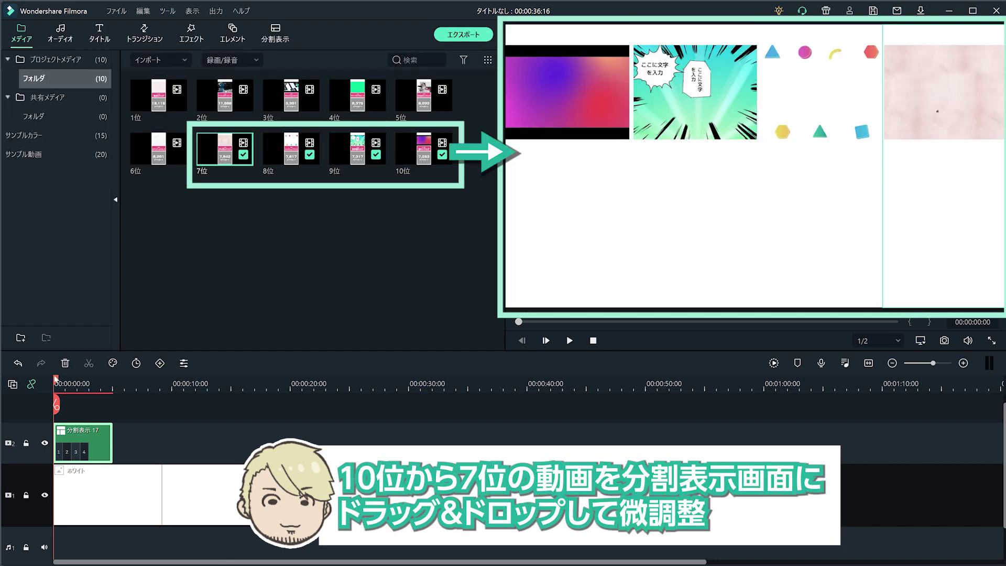
{"action": "left_click", "coordinate": [697, 220]}
{"action": "left_click_drag", "start_coordinate": [696, 94], "coordinate": [694, 94]}
{"action": "left_click_drag", "start_coordinate": [566, 95], "coordinate": [569, 94]}
{"action": "left_click", "coordinate": [821, 231]}
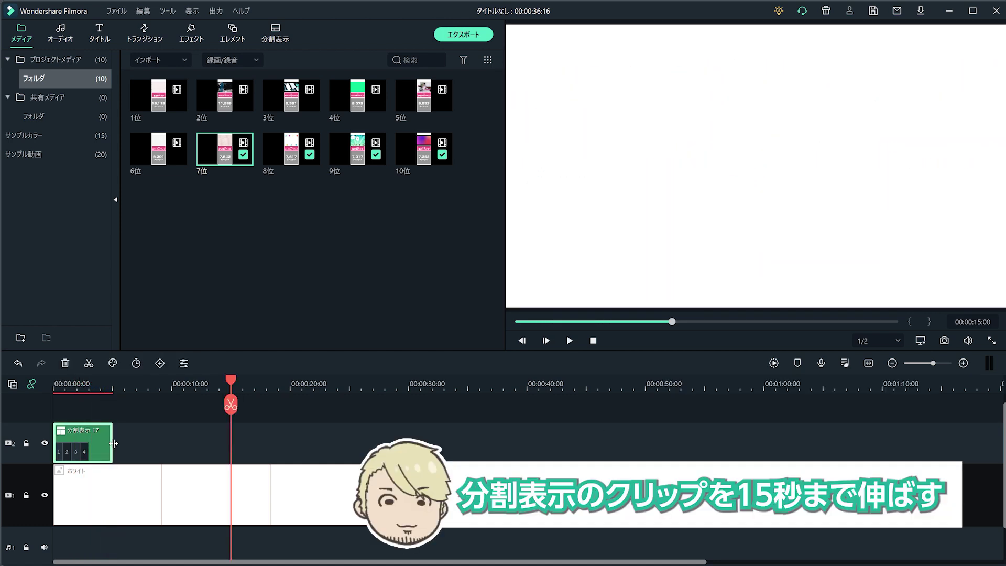
{"action": "left_click_drag", "start_coordinate": [111, 445], "coordinate": [231, 449]}
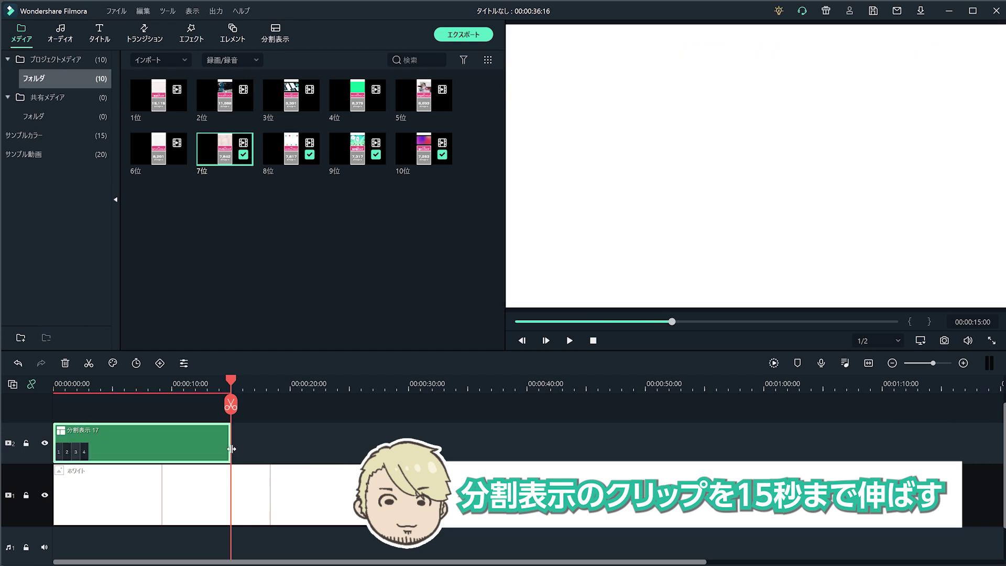
Add a second 分割表示 17 one track higher near the first one's end and fill it with the 6位 to 3位 videos.
{"action": "left_click", "coordinate": [275, 34]}
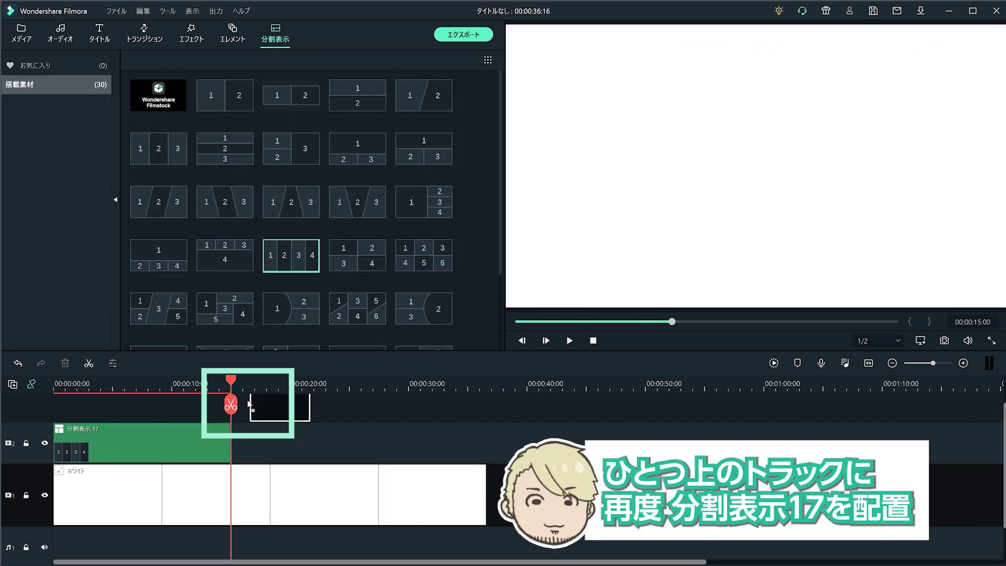
{"action": "left_click_drag", "start_coordinate": [252, 404], "coordinate": [231, 446]}
{"action": "left_click_drag", "start_coordinate": [226, 386], "coordinate": [236, 388]}
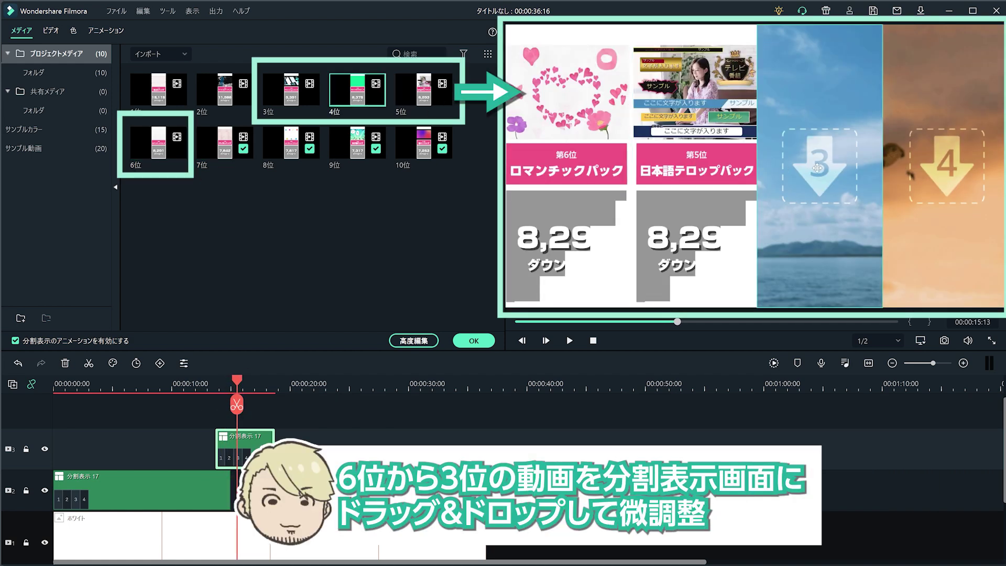
{"action": "left_click_drag", "start_coordinate": [824, 173], "coordinate": [824, 173]}
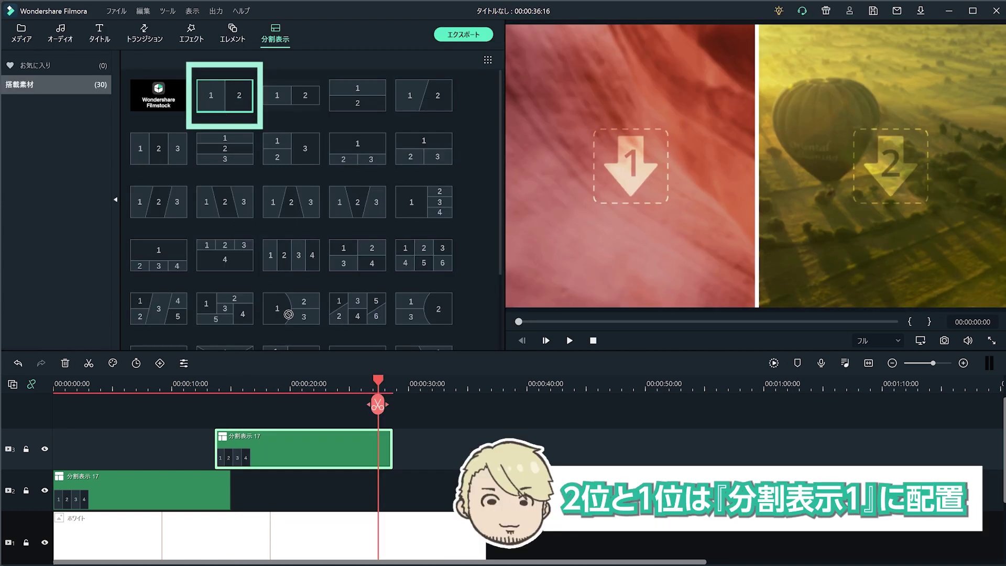
Place 分割表示 1 near the end of the second split-screen clip and fill it with the 2位 and 1位 videos.
{"action": "left_click_drag", "start_coordinate": [288, 314], "coordinate": [385, 492]}
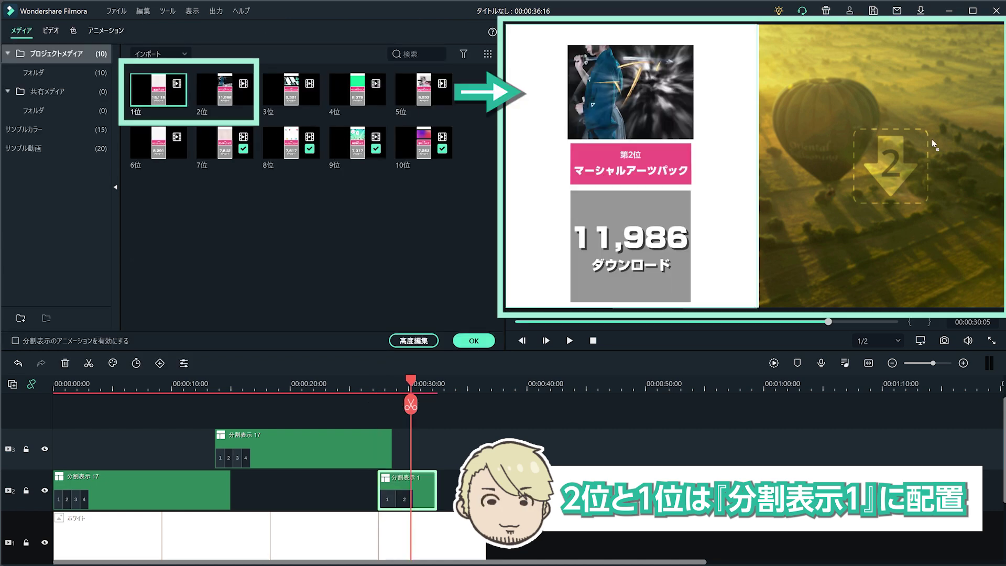
{"action": "left_click_drag", "start_coordinate": [933, 146], "coordinate": [932, 146]}
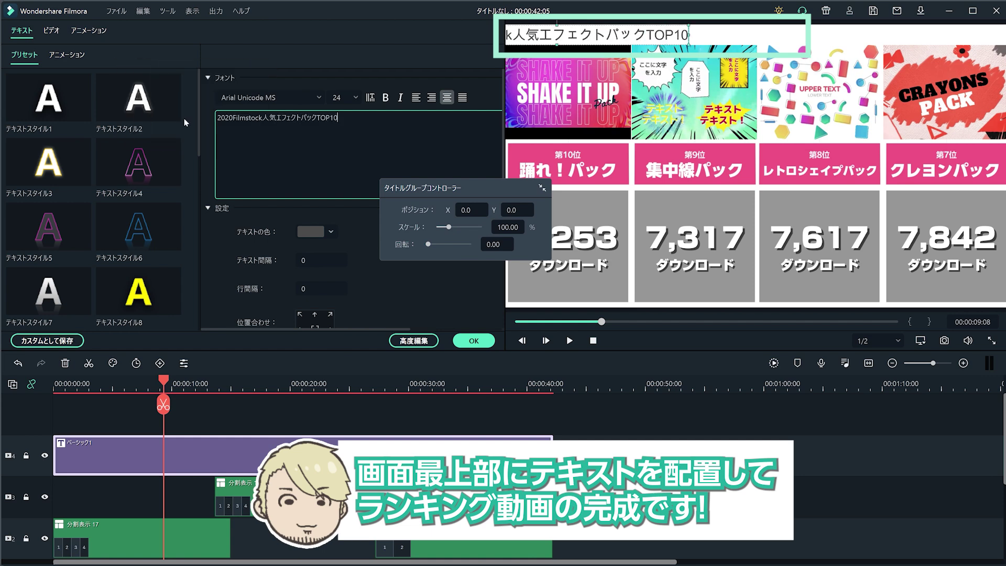
Set the title 2020Filmstock人気エフェクトパックTOP10 in left-aligned TakeStd-Bold and fit it within the top of the frame.
{"action": "left_click", "coordinate": [536, 26]}
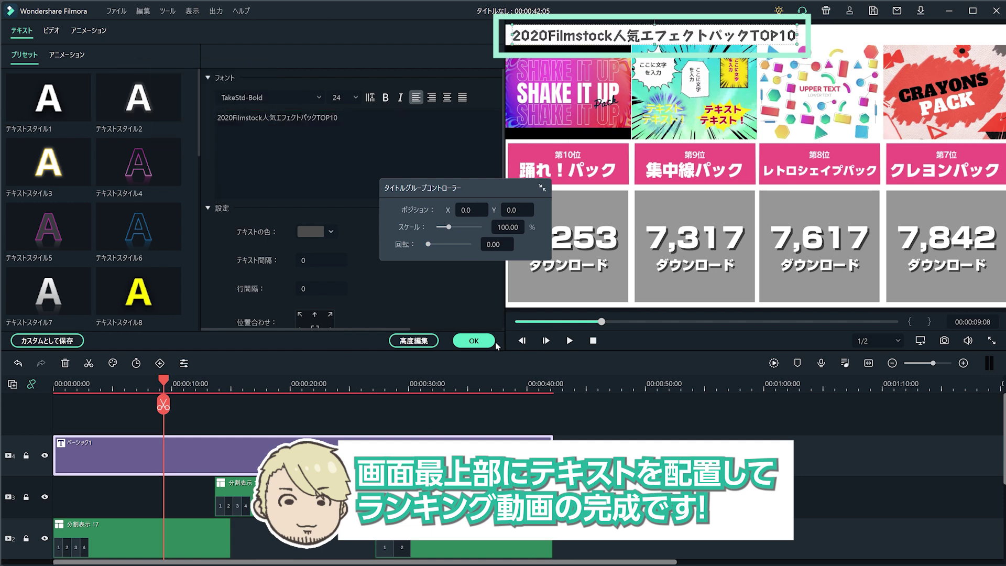
{"action": "left_click", "coordinate": [474, 341]}
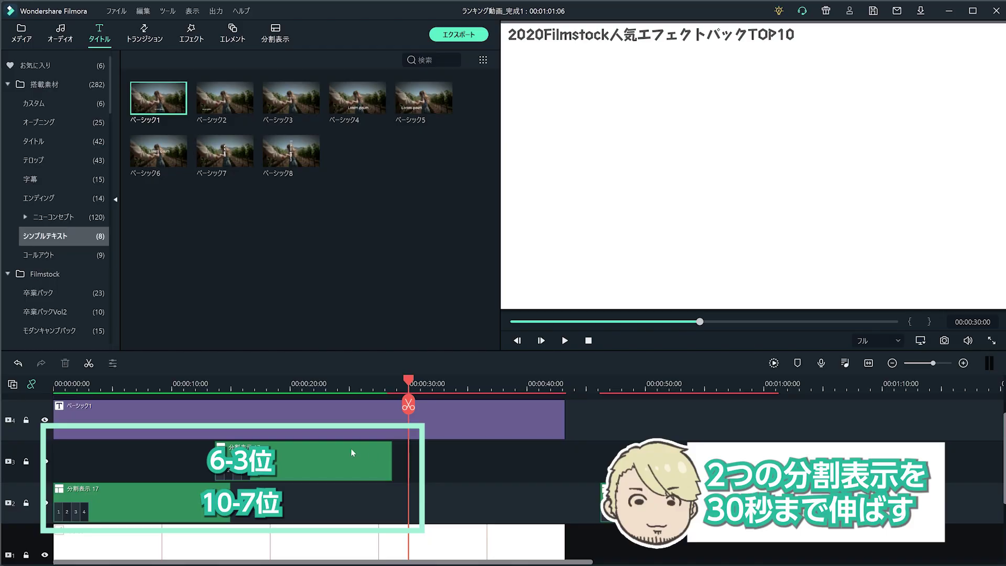
Extend both 分割表示 17 clips to 30 seconds each.
{"action": "left_click_drag", "start_coordinate": [230, 461], "coordinate": [408, 461]}
{"action": "left_click_drag", "start_coordinate": [231, 503], "coordinate": [408, 505]}
Add a custom animation keyframe at 8 seconds to the split-screen clip holding 10位 to 7位.
{"action": "left_click_drag", "start_coordinate": [408, 383], "coordinate": [403, 384]}
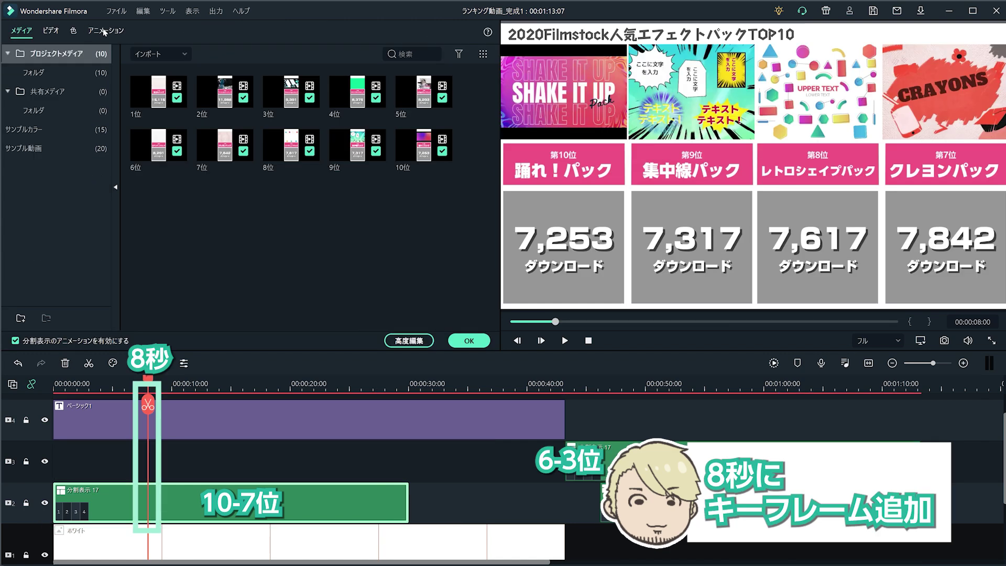
{"action": "left_click", "coordinate": [104, 31]}
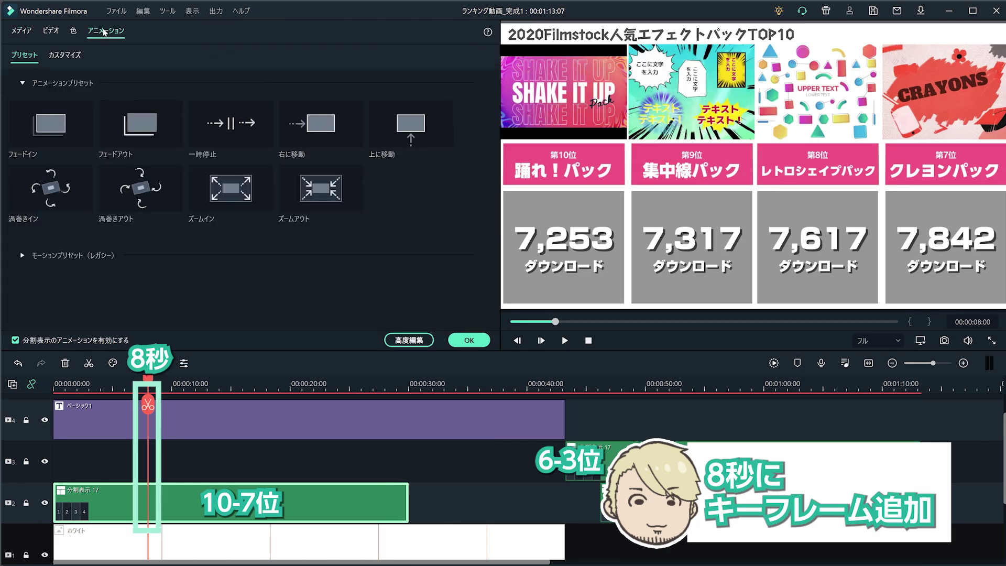
{"action": "left_click", "coordinate": [73, 55]}
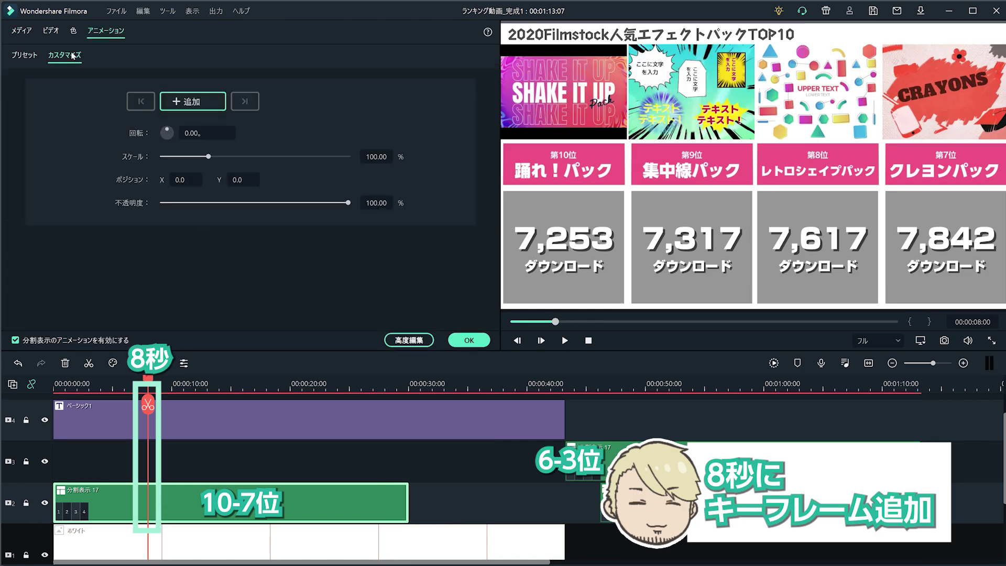
{"action": "left_click", "coordinate": [199, 103]}
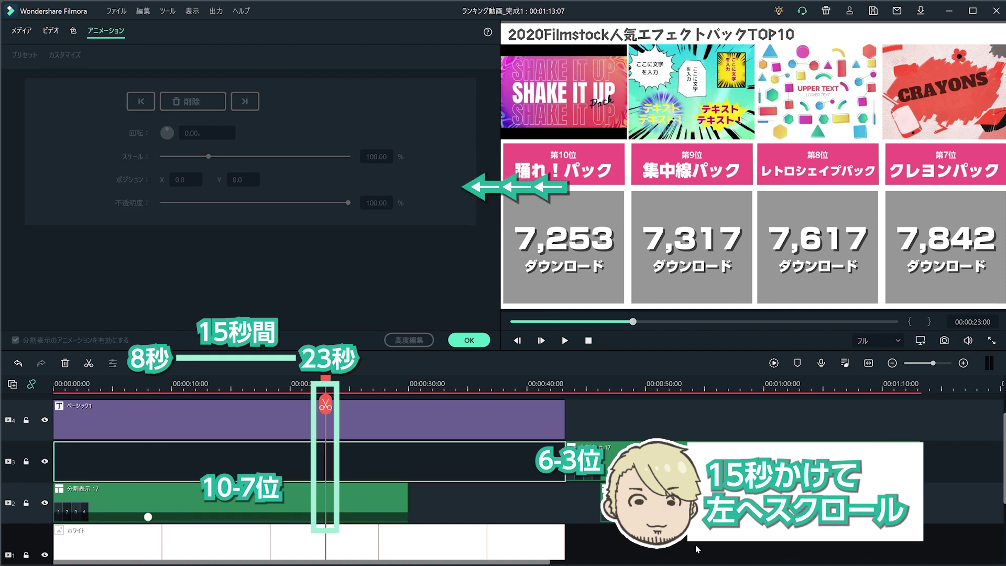
Keyframe the 10位 to 7位 clip at 23 seconds with an X position of about -1695 so it scrolls out to the left.
{"action": "left_click", "coordinate": [368, 499]}
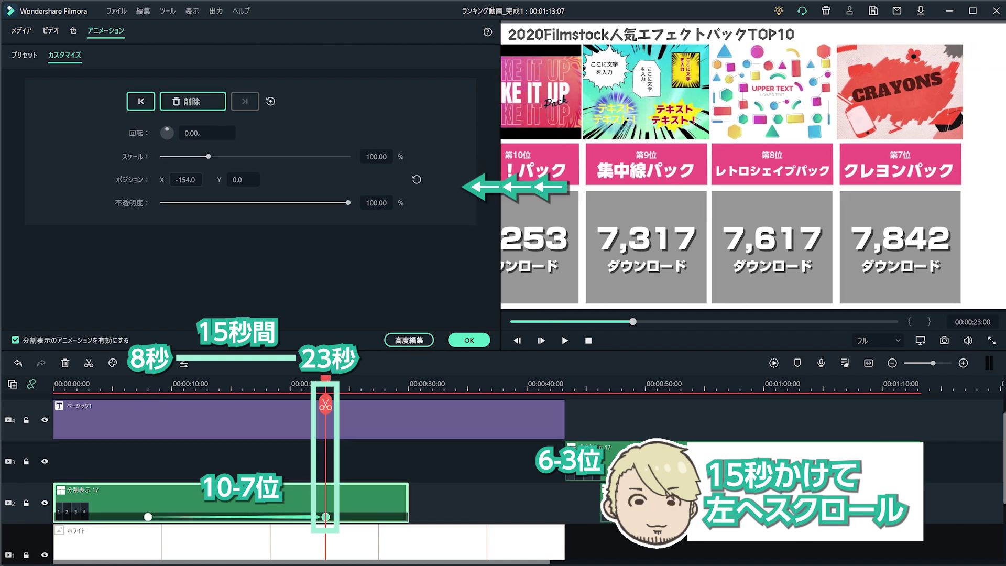
{"action": "type", "text": "-1172"}
{"action": "key", "text": "Return"}
{"action": "type", "text": "-1546"}
{"action": "key", "text": "Return"}
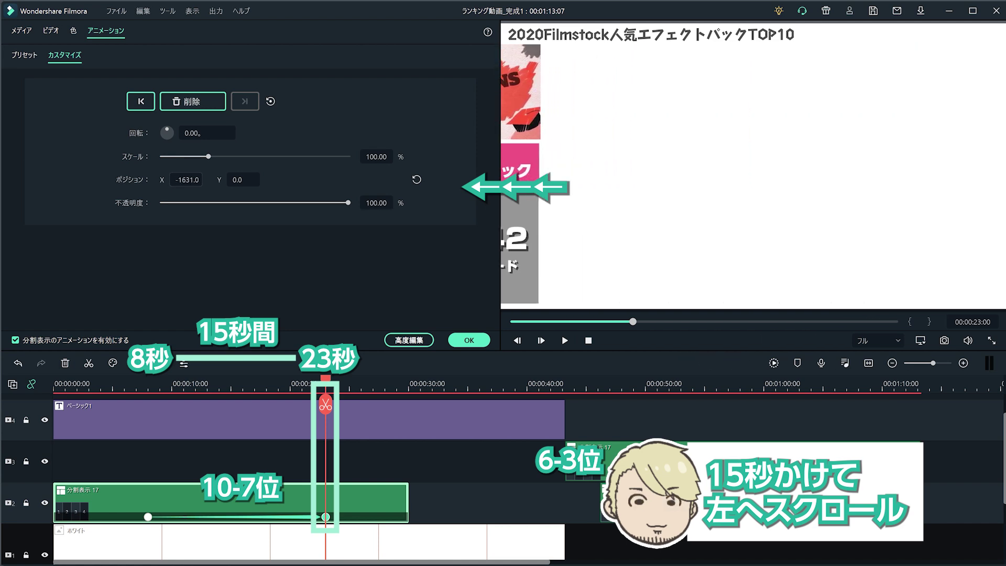
{"action": "type", "text": "-1695"}
{"action": "key", "text": "Return"}
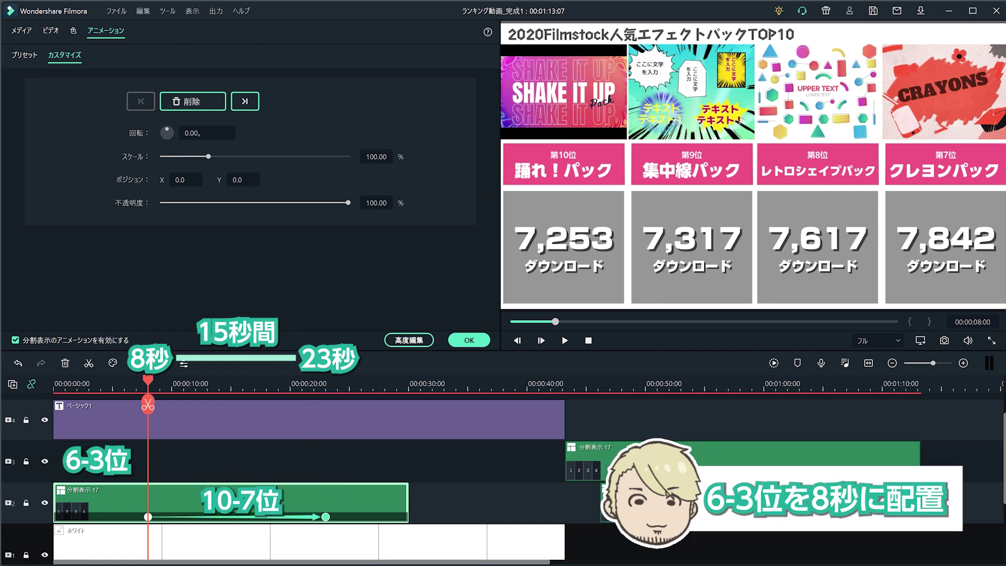
Move the 6位 to 3位 split-screen clip on its track so that it starts at 8 seconds.
{"action": "left_click_drag", "start_coordinate": [675, 461], "coordinate": [306, 462]}
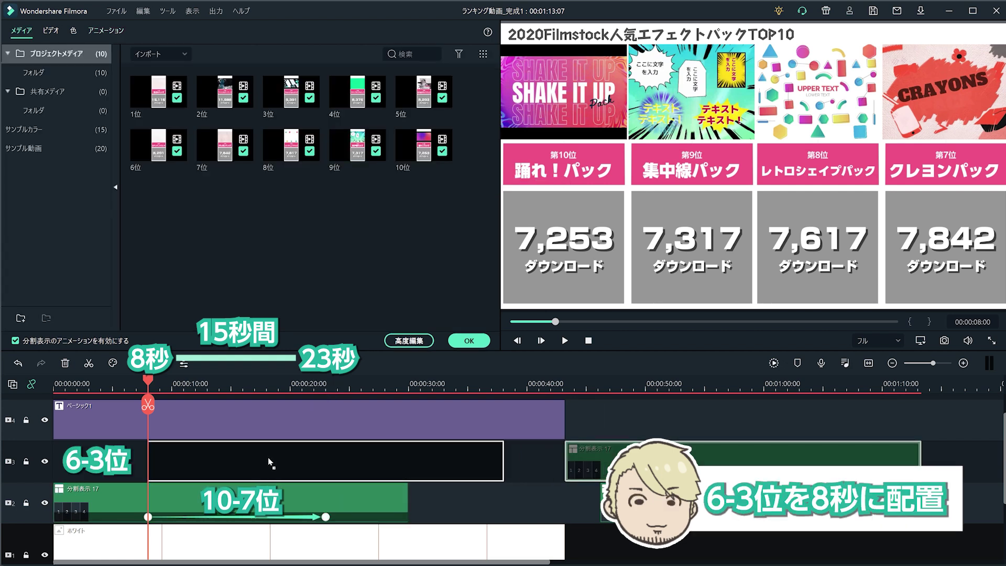
{"action": "left_click_drag", "start_coordinate": [267, 462], "coordinate": [262, 464]}
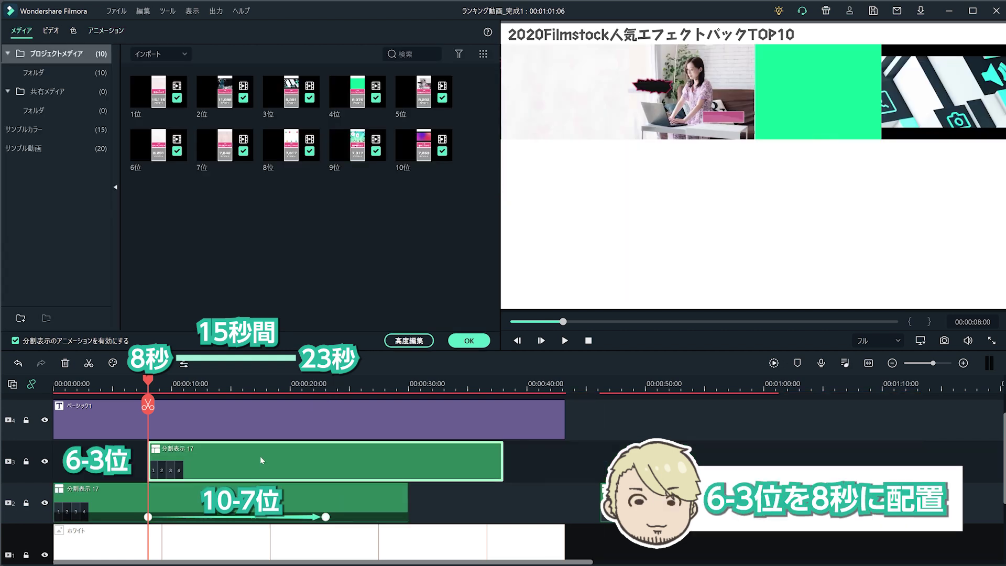
Add an animation keyframe at 23 seconds to the 6位 to 3位 clip with its X position at 0.
{"action": "left_click", "coordinate": [322, 384]}
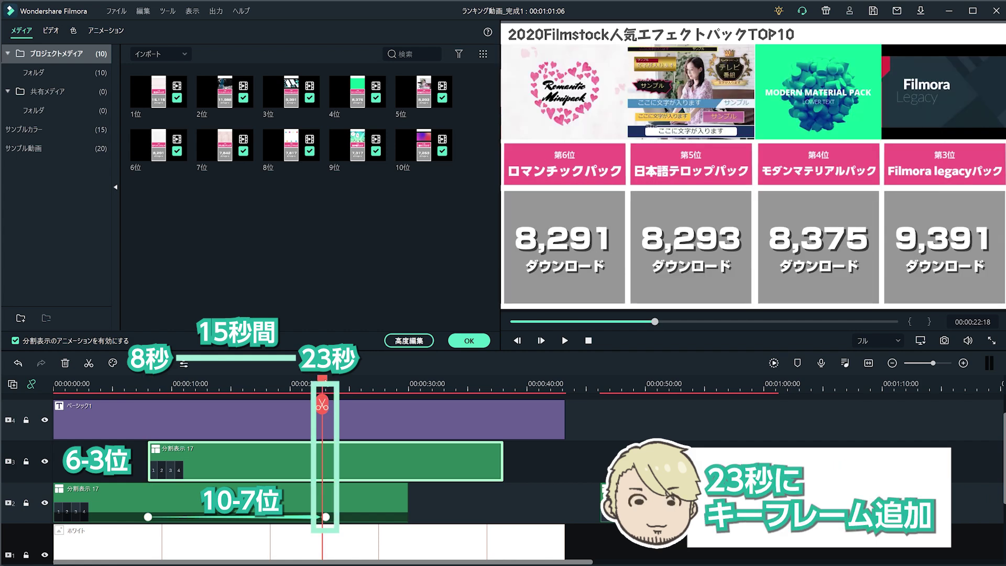
{"action": "key", "text": "Left"}
{"action": "key", "text": "Left"}
{"action": "key", "text": "Left"}
{"action": "key", "text": "Left"}
{"action": "key", "text": "Left"}
{"action": "left_click", "coordinate": [120, 35]}
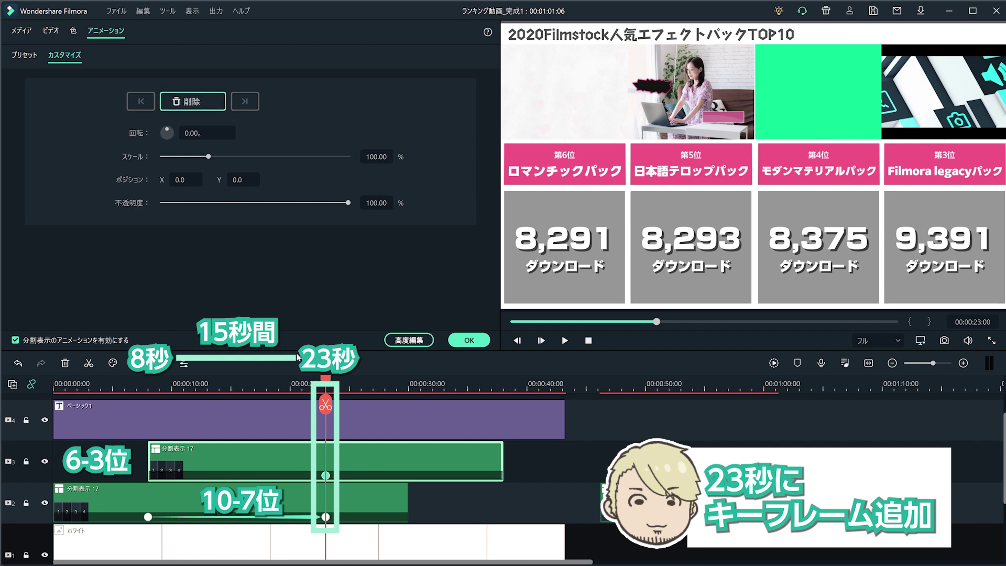
Keyframe the 6位 to 3位 clip's X position at 1707 at its start and -1725 at its end.
{"action": "left_click", "coordinate": [148, 453]}
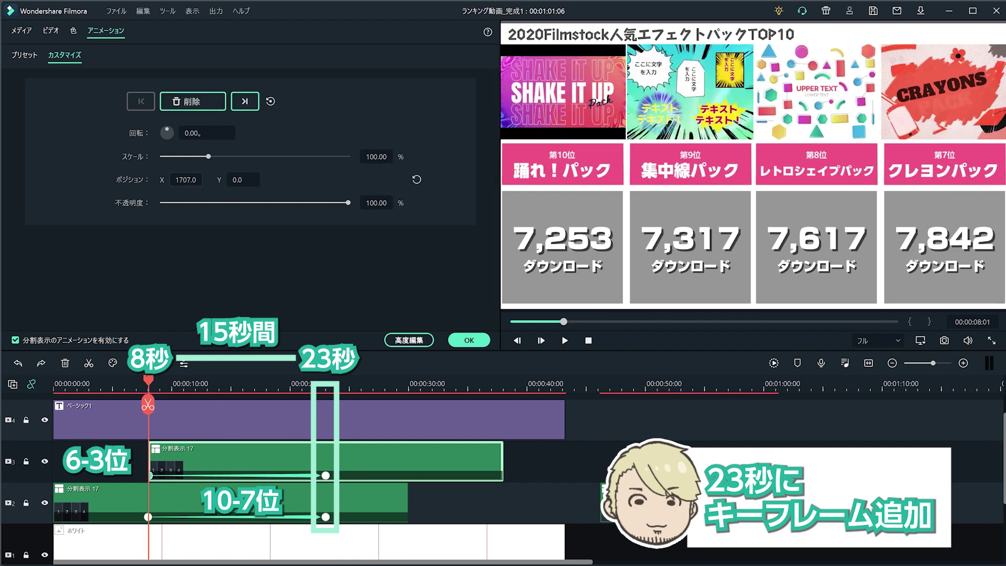
{"action": "left_click_drag", "start_coordinate": [149, 381], "coordinate": [502, 385]}
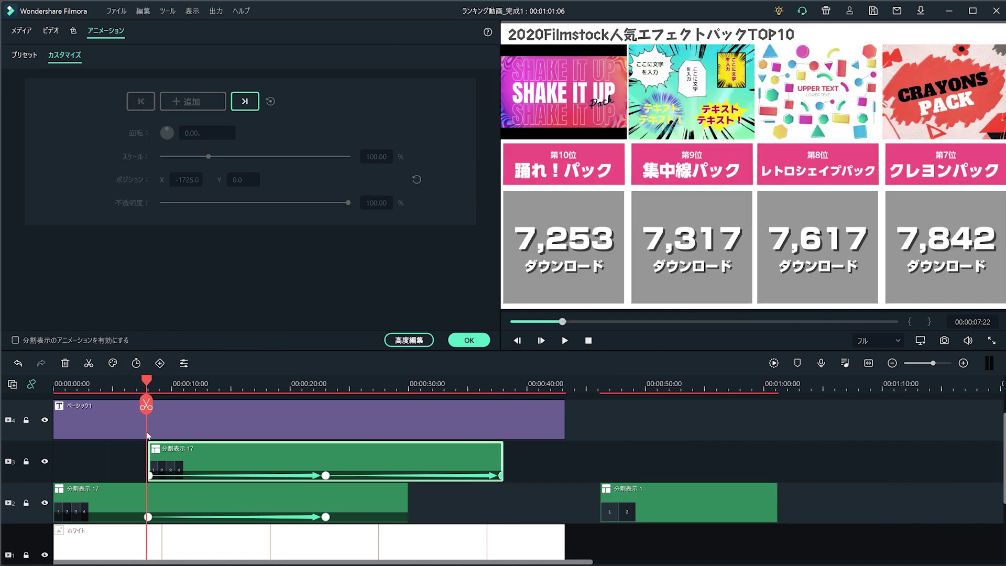
{"action": "left_click_drag", "start_coordinate": [146, 443], "coordinate": [498, 462]}
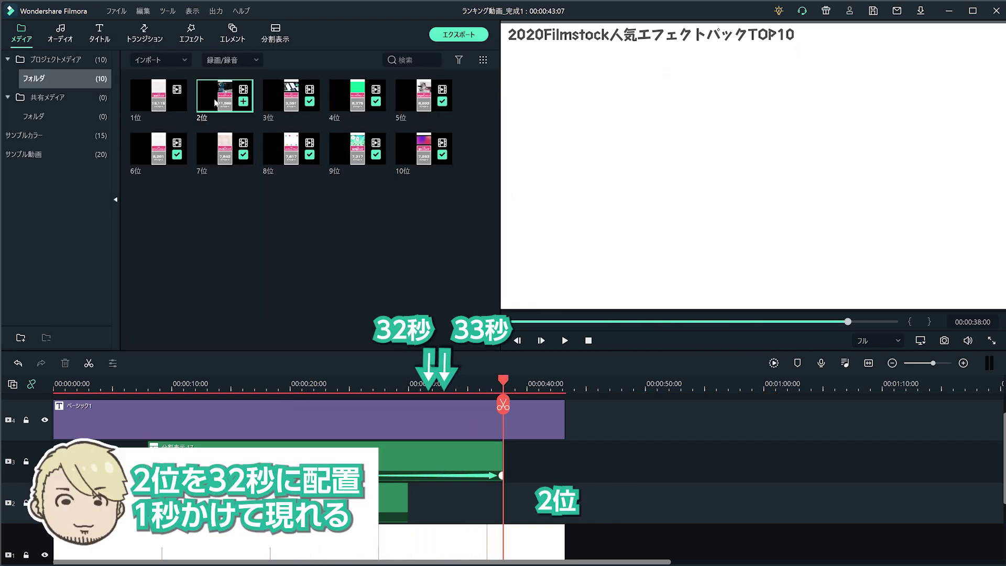
Place the 2位 video at 32 seconds with a keyframe at 33 seconds, and keyframe X position 41 and opacity 0 at 32 seconds.
{"action": "left_click_drag", "start_coordinate": [285, 303], "coordinate": [525, 494]}
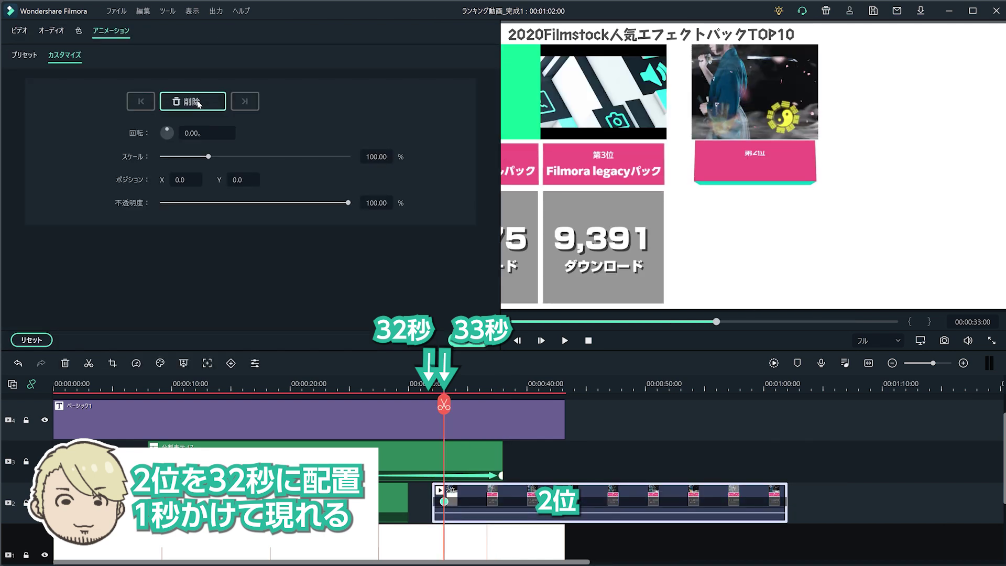
{"action": "left_click_drag", "start_coordinate": [437, 385], "coordinate": [433, 385]}
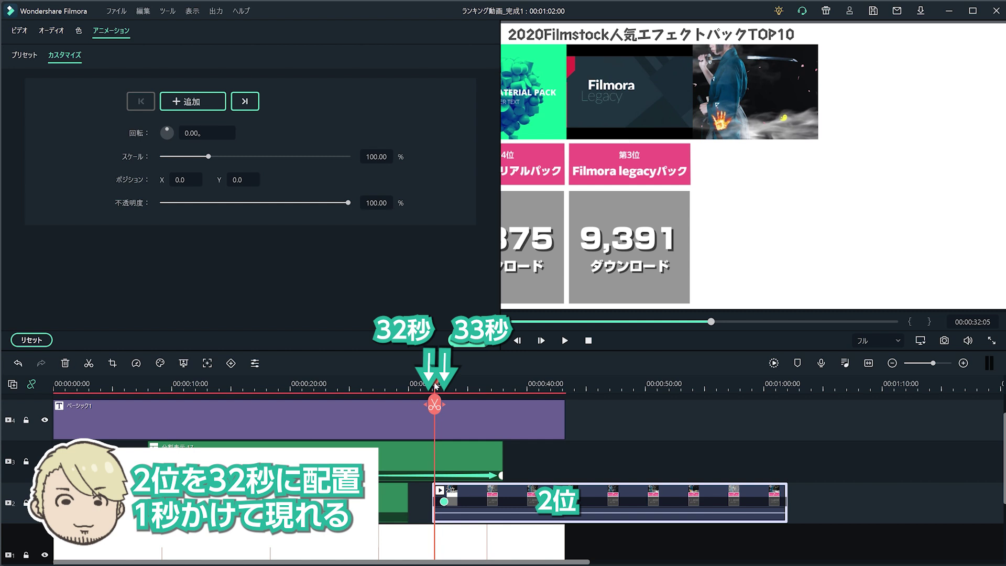
{"action": "left_click_drag", "start_coordinate": [778, 92], "coordinate": [767, 91]}
{"action": "left_click_drag", "start_coordinate": [337, 204], "coordinate": [113, 207]}
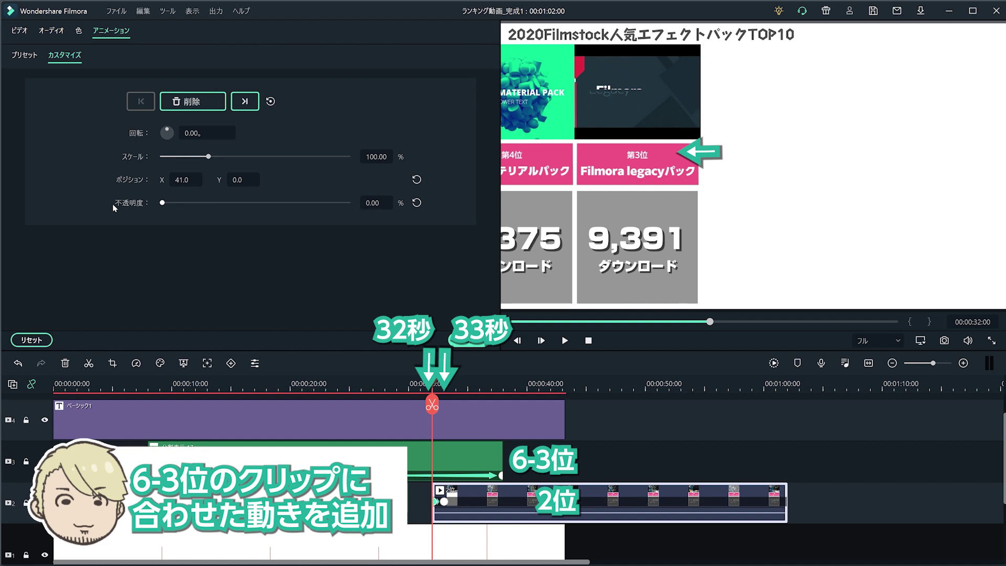
{"action": "left_click", "coordinate": [480, 343]}
{"action": "key", "text": "space"}
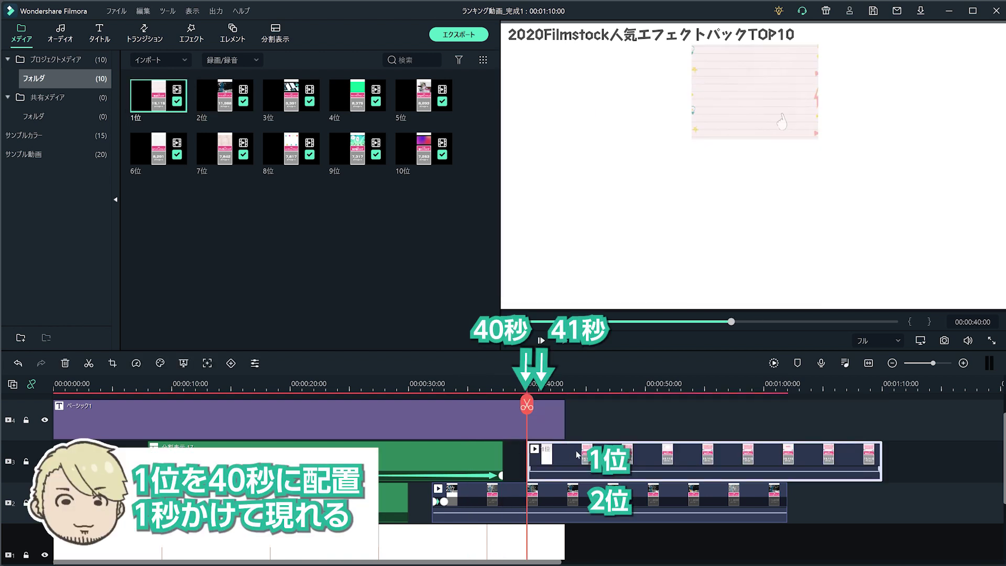
Keyframe the 2位 clip at 40 and 41 seconds so that it shifts left to make room for the 1位 clip.
{"action": "left_click", "coordinate": [539, 390]}
{"action": "double_click", "coordinate": [555, 503]}
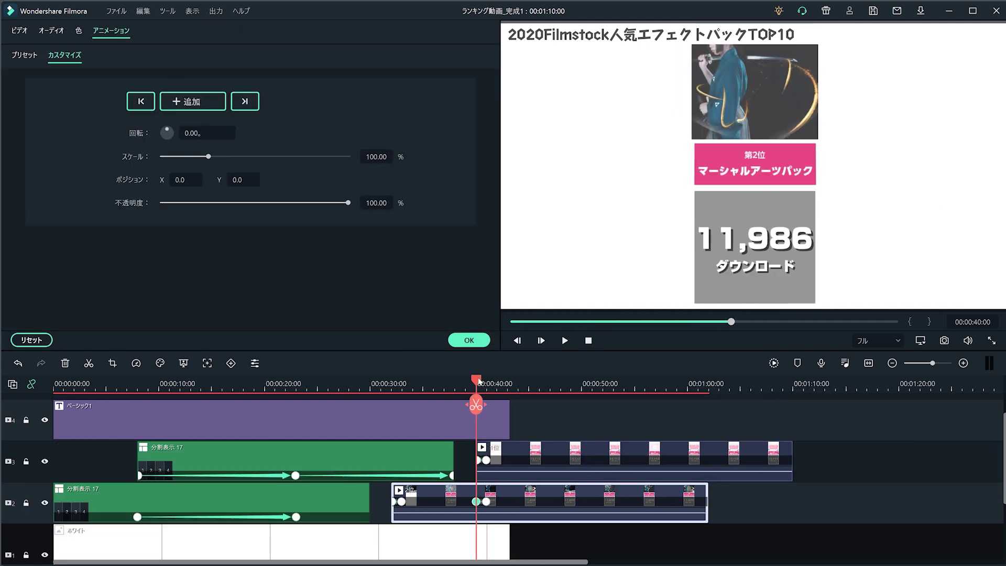
{"action": "key", "text": "space"}
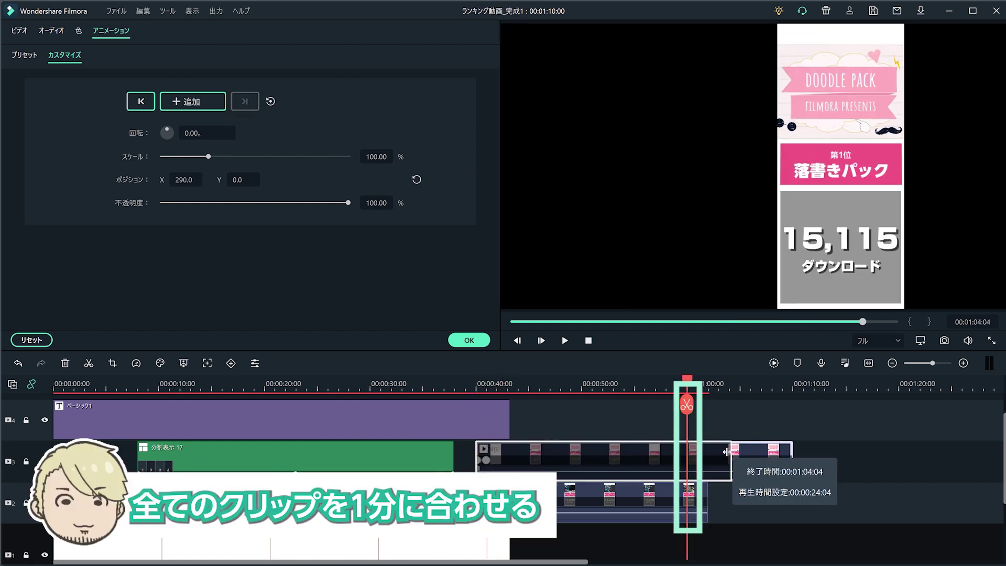
Trim the 1位 and 2位 clips and extend the white background and title so that all end at the one-minute mark.
{"action": "left_click_drag", "start_coordinate": [726, 451], "coordinate": [687, 451]}
{"action": "left_click_drag", "start_coordinate": [707, 495], "coordinate": [687, 498]}
{"action": "left_click_drag", "start_coordinate": [509, 538], "coordinate": [672, 538]}
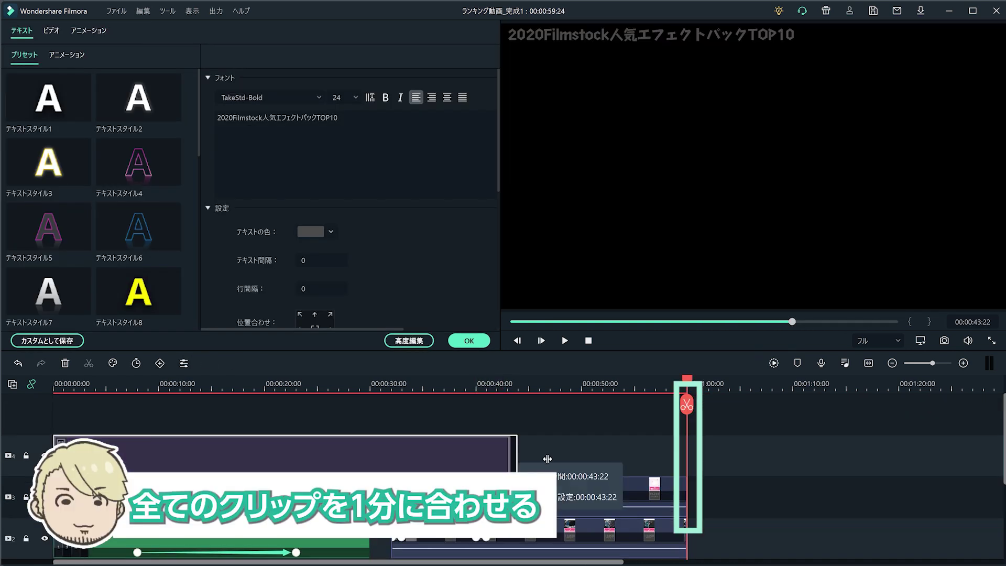
{"action": "left_click_drag", "start_coordinate": [550, 468], "coordinate": [686, 467]}
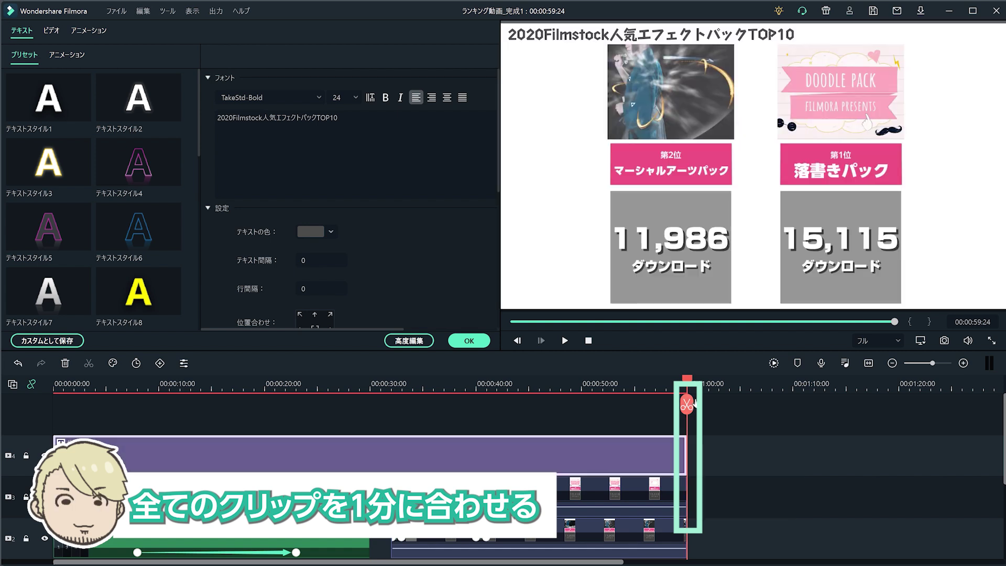